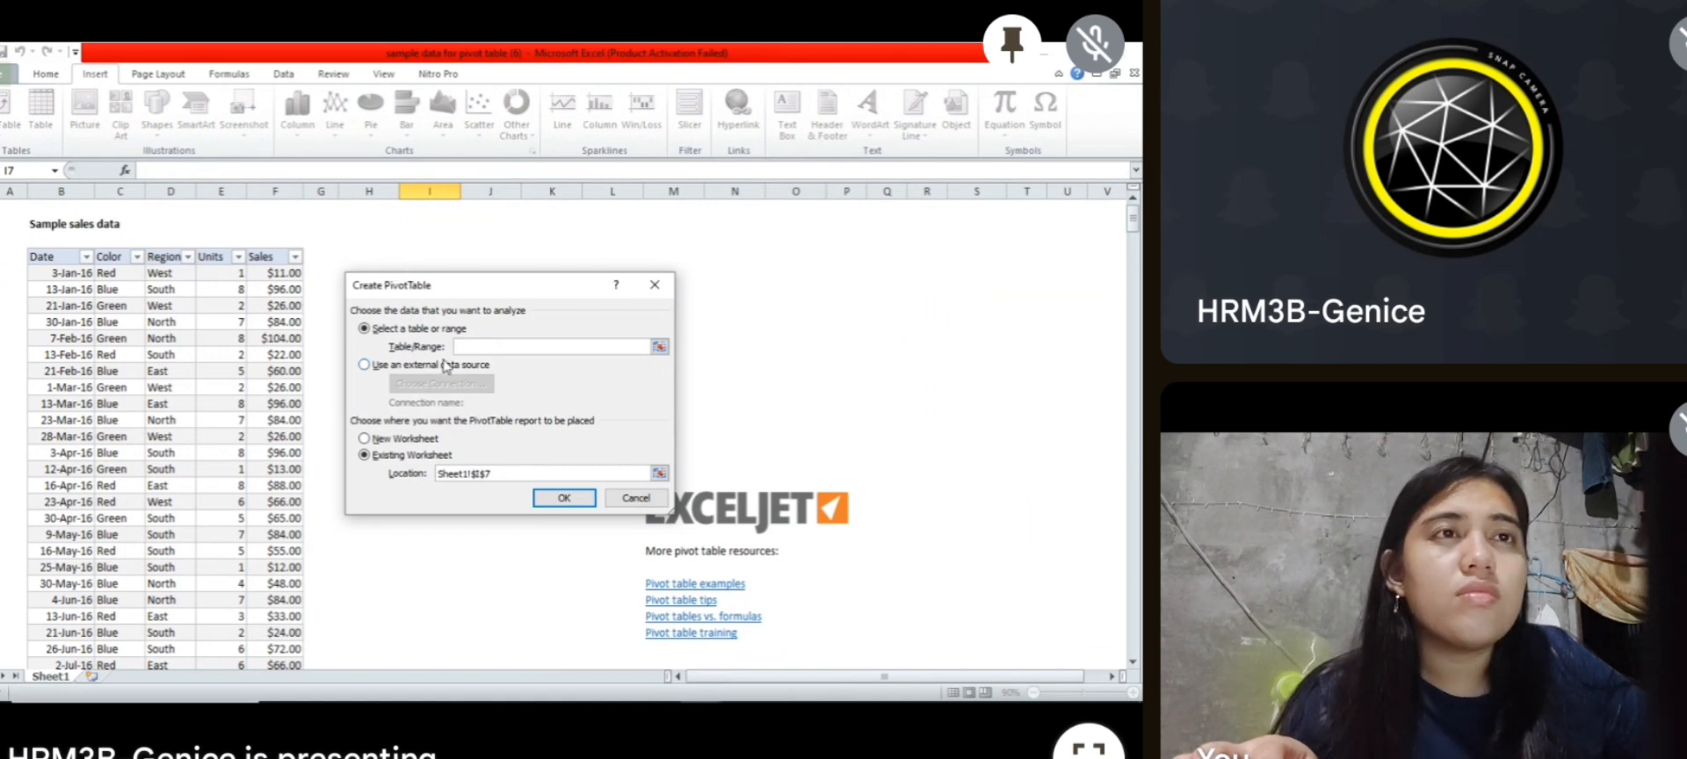
Step: Create a pivot table from the sales data table (Table1), placed on the existing worksheet at cell H4
left_click(369, 257)
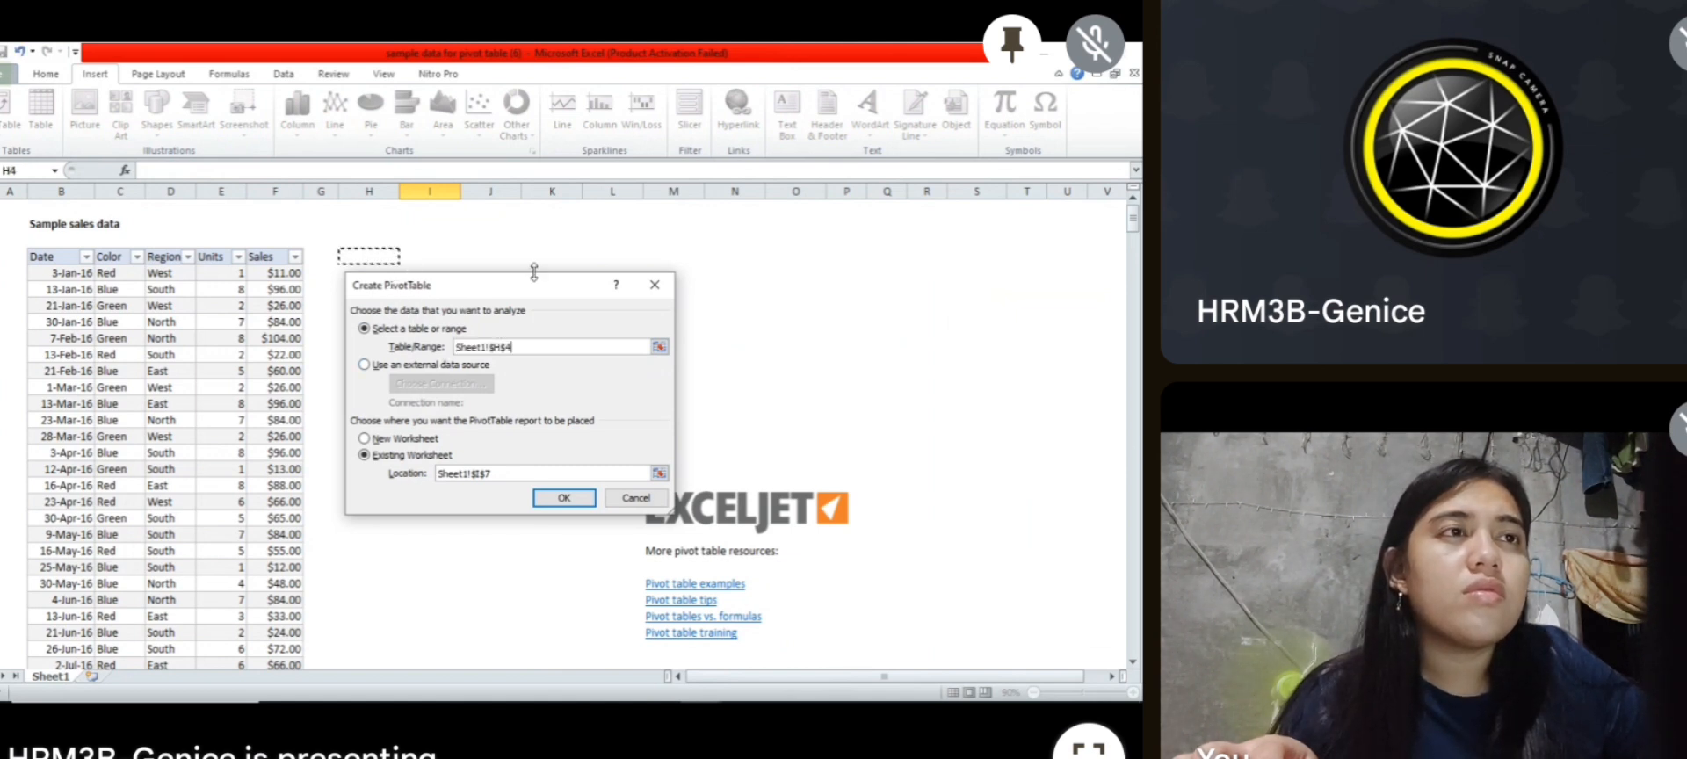
left_click(661, 290)
left_click(281, 270)
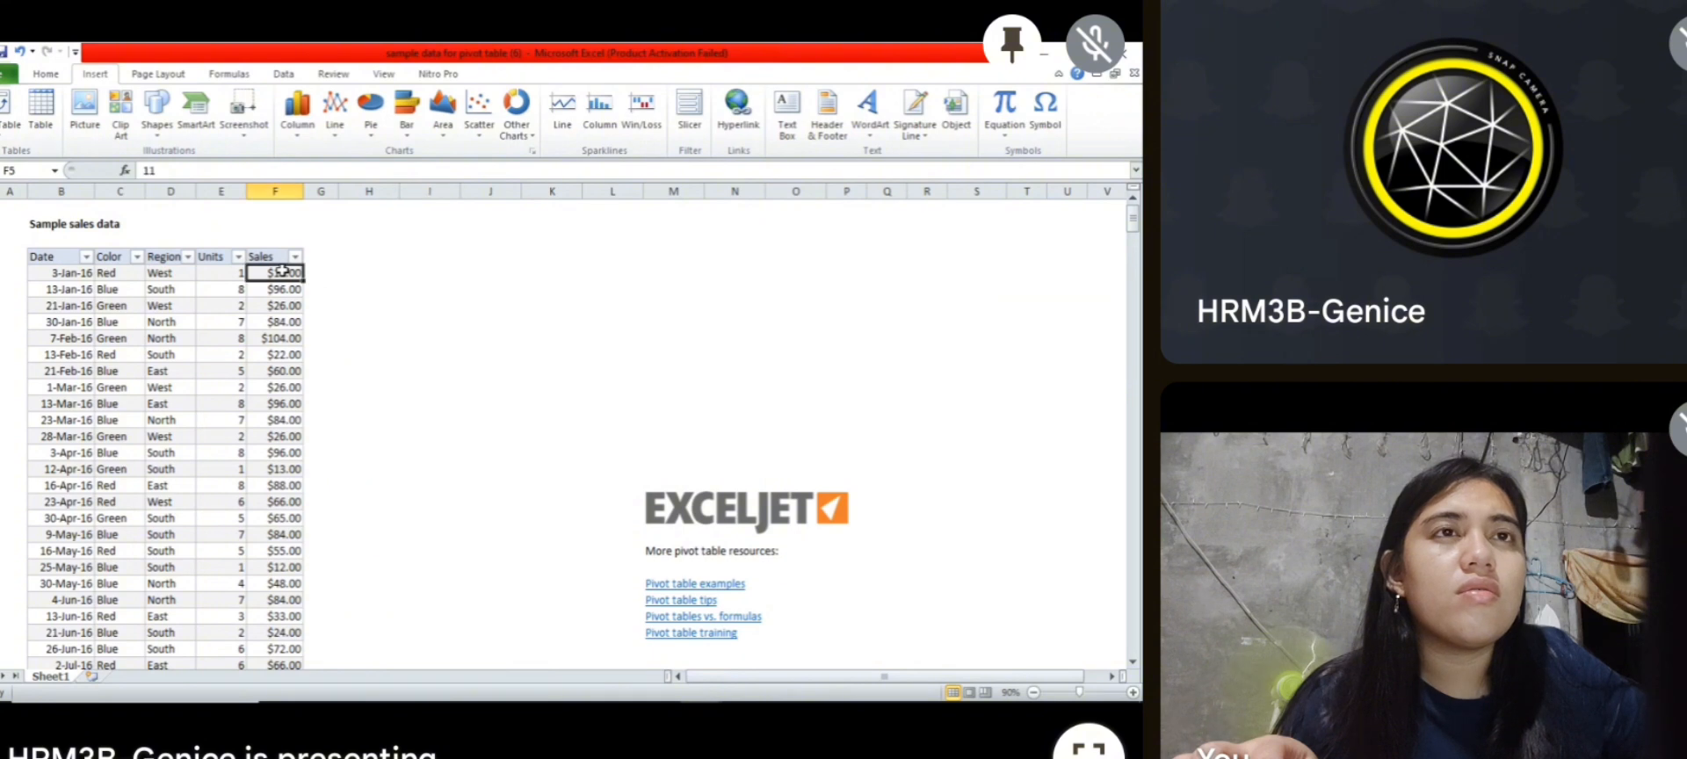
left_click(9, 105)
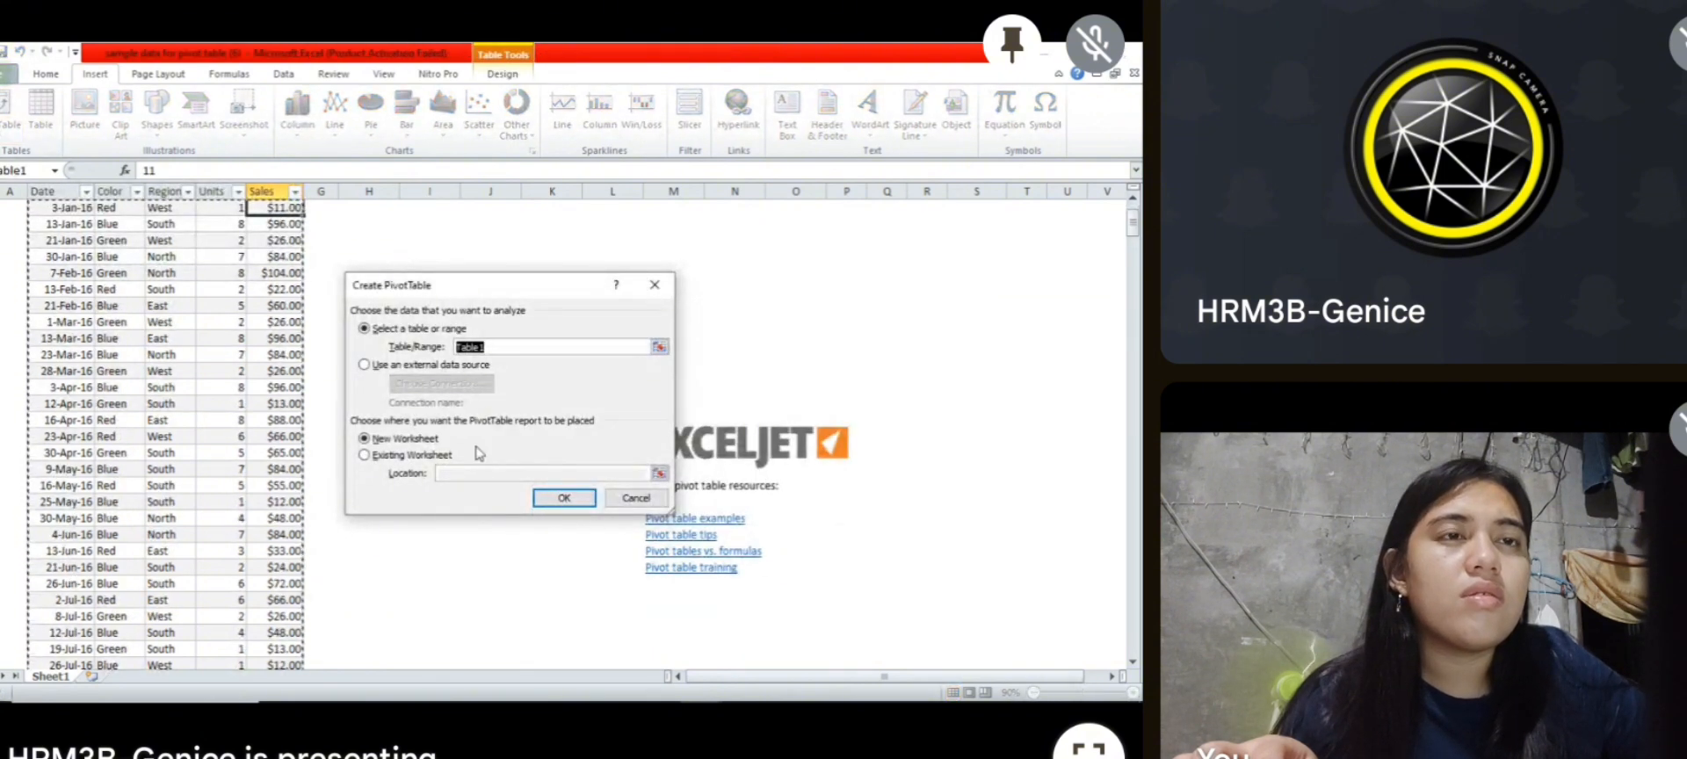
left_click(395, 455)
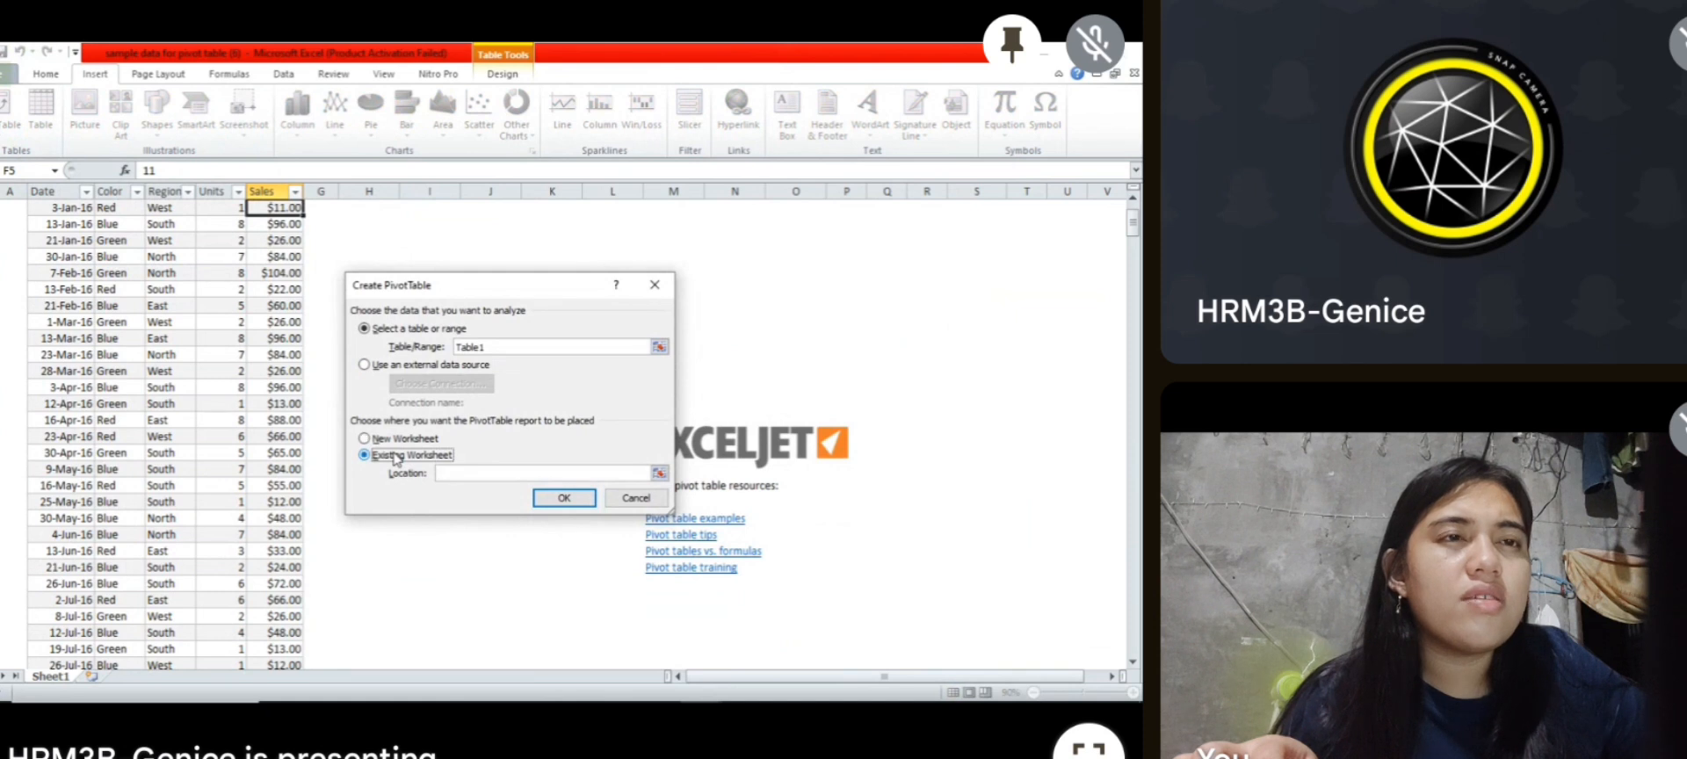
left_click(471, 473)
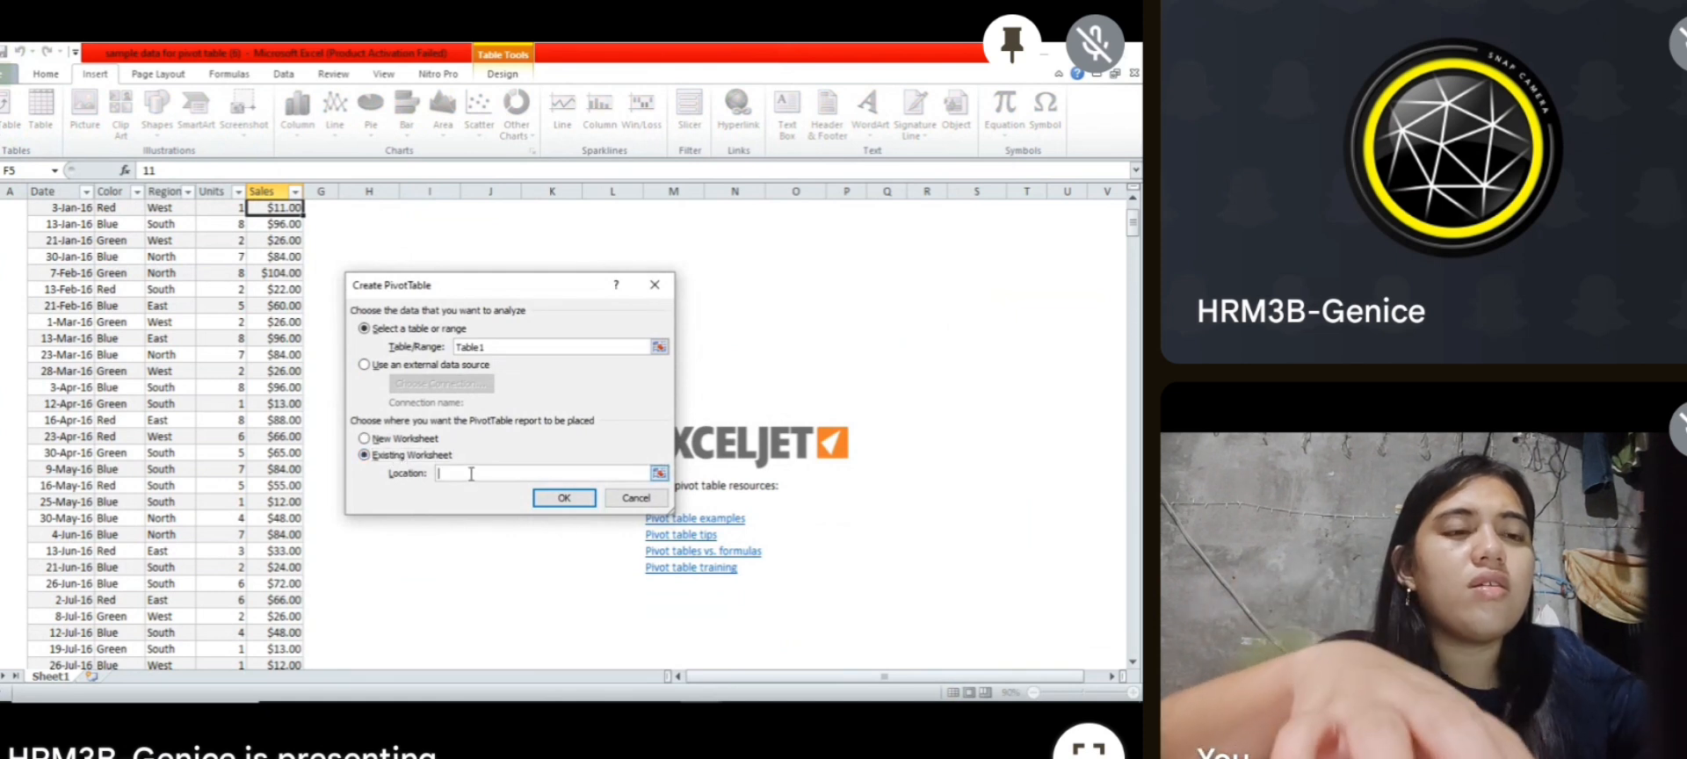
type("h")
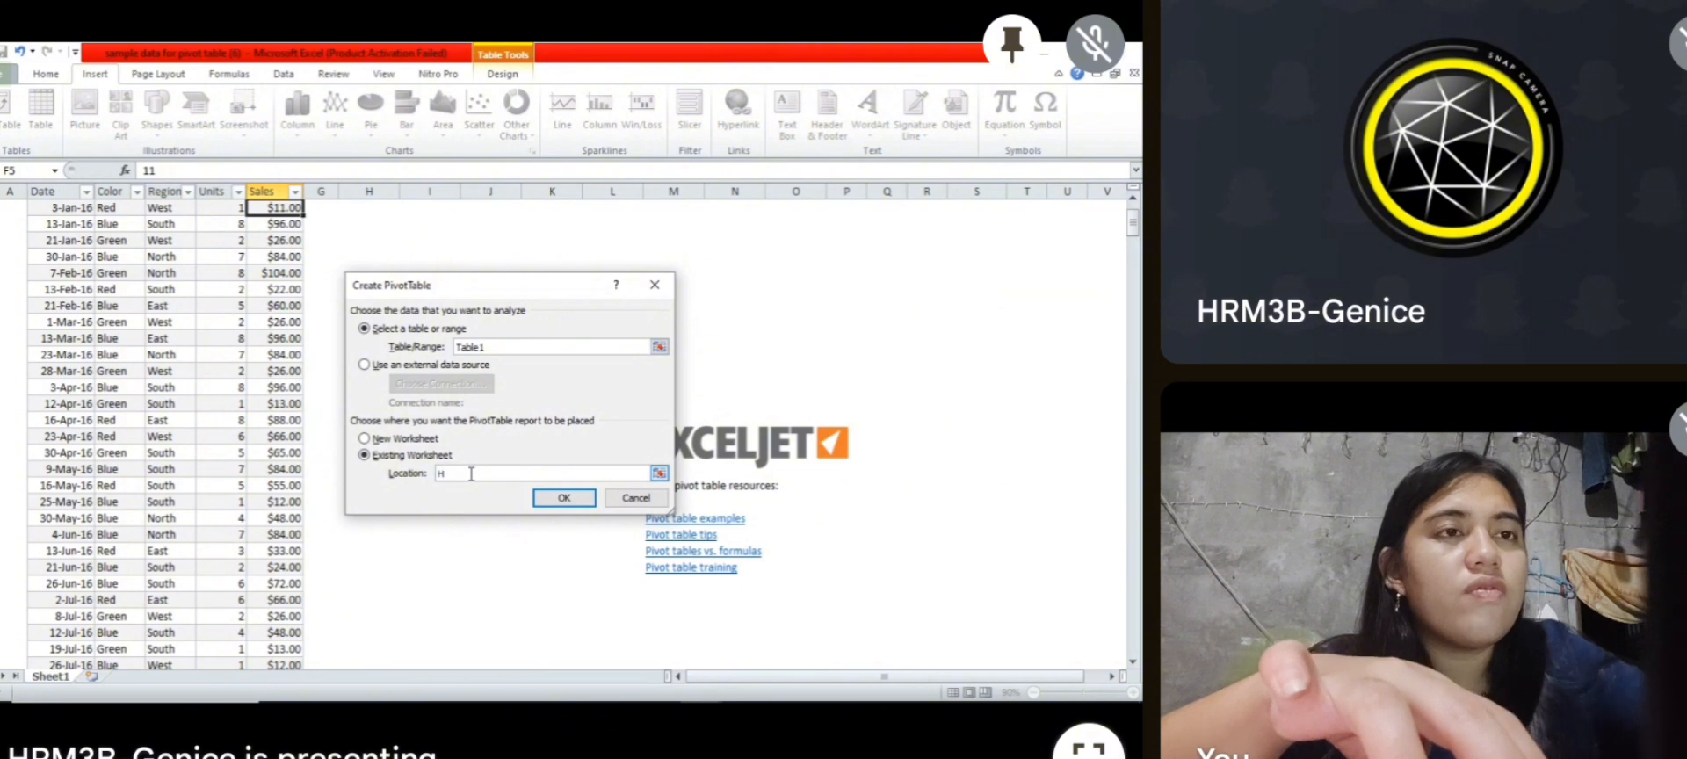
type("4")
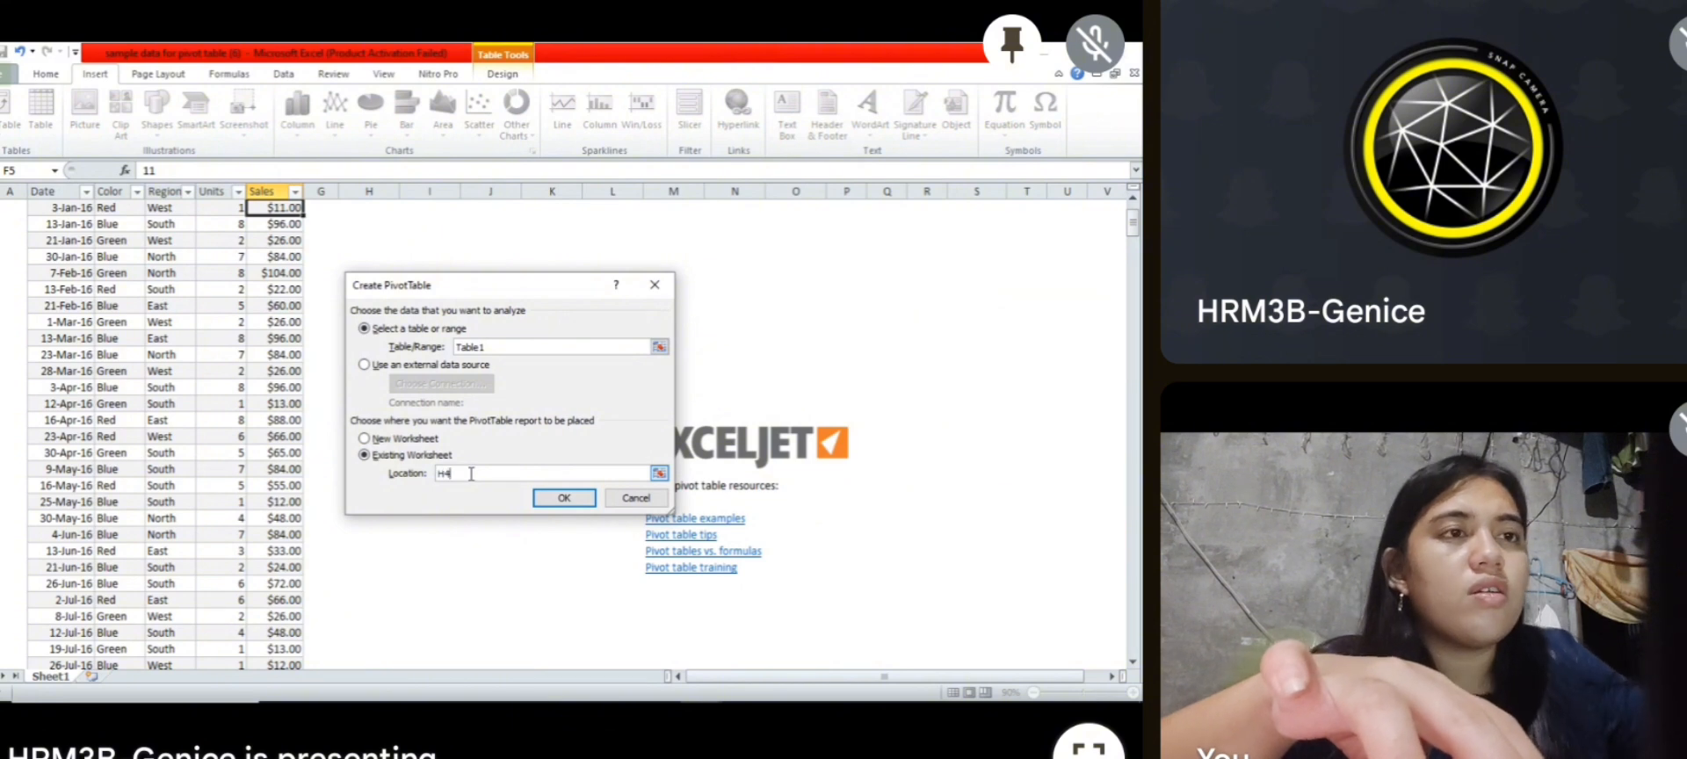
left_click(565, 499)
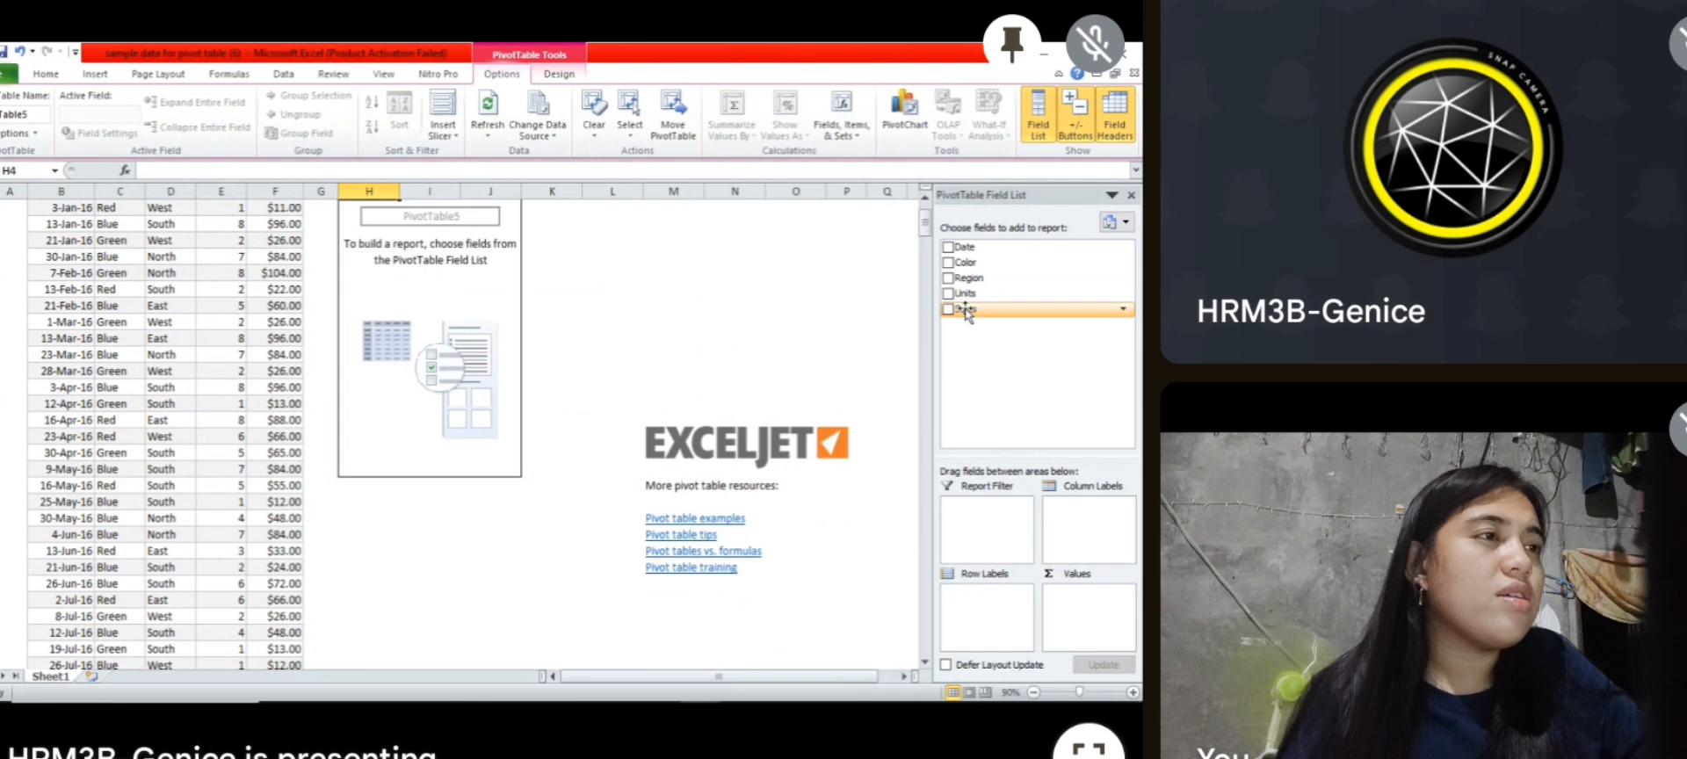
Step: Add the Sales field as values and the Color field as row labels in the pivot table
left_click_drag(966, 309, 1073, 641)
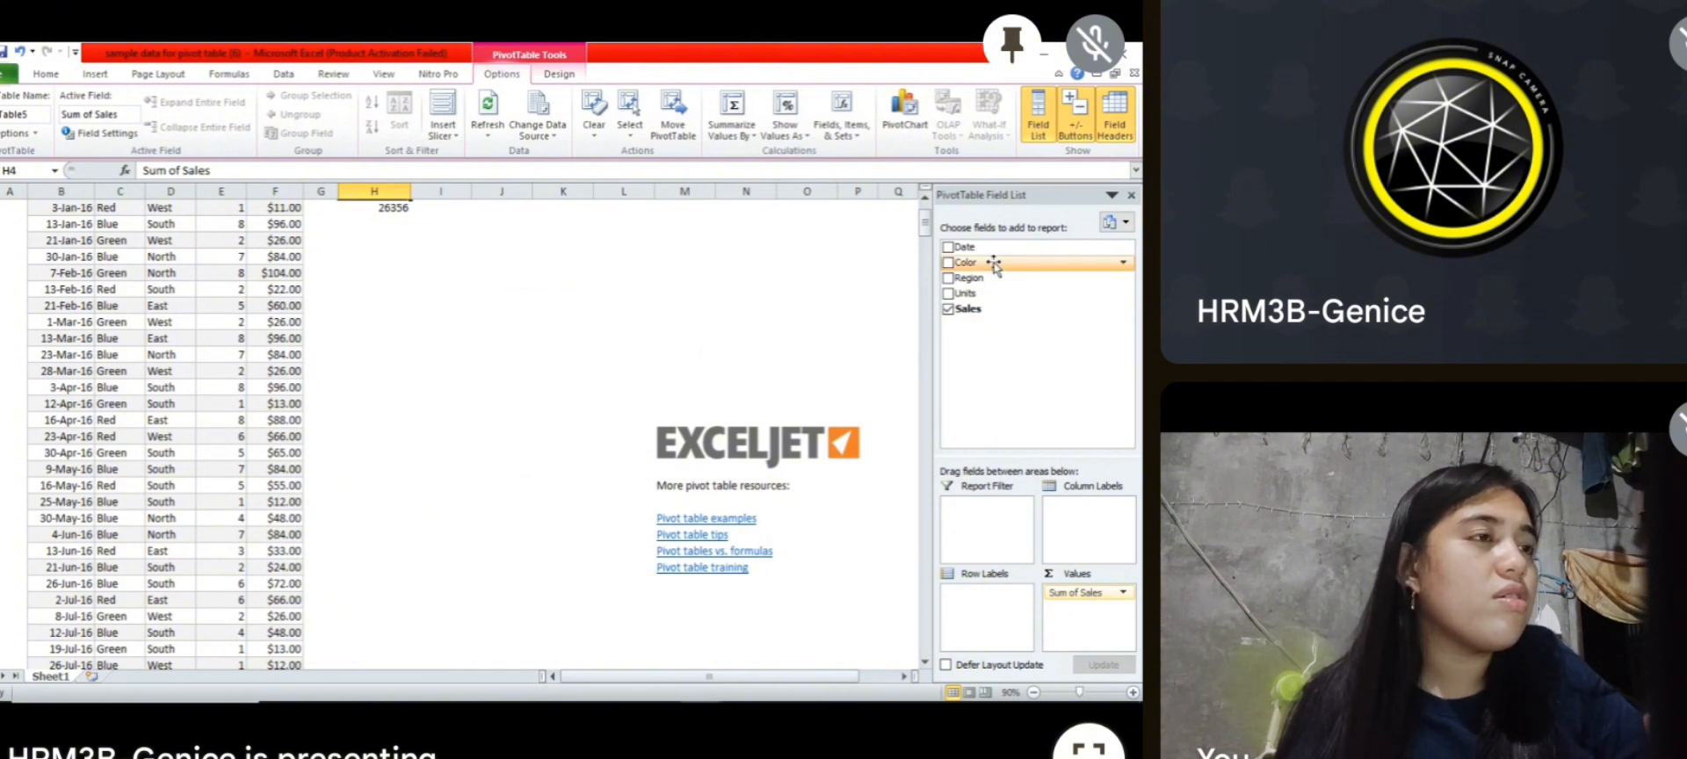
left_click_drag(991, 262, 984, 646)
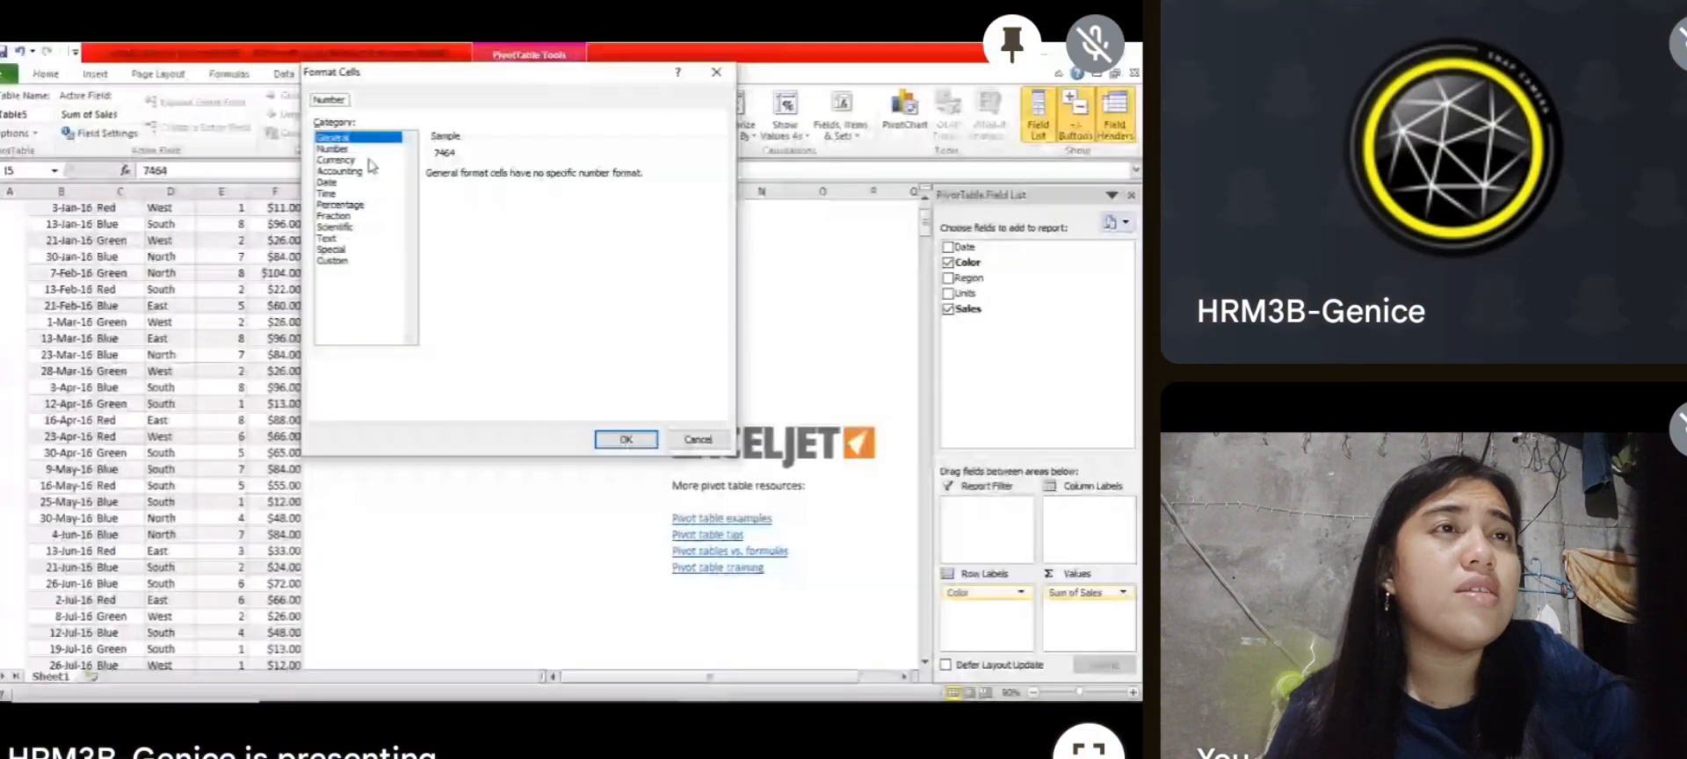
Step: Format the pivot table's Sum of Sales values as Currency with 0 decimal places
left_click(369, 160)
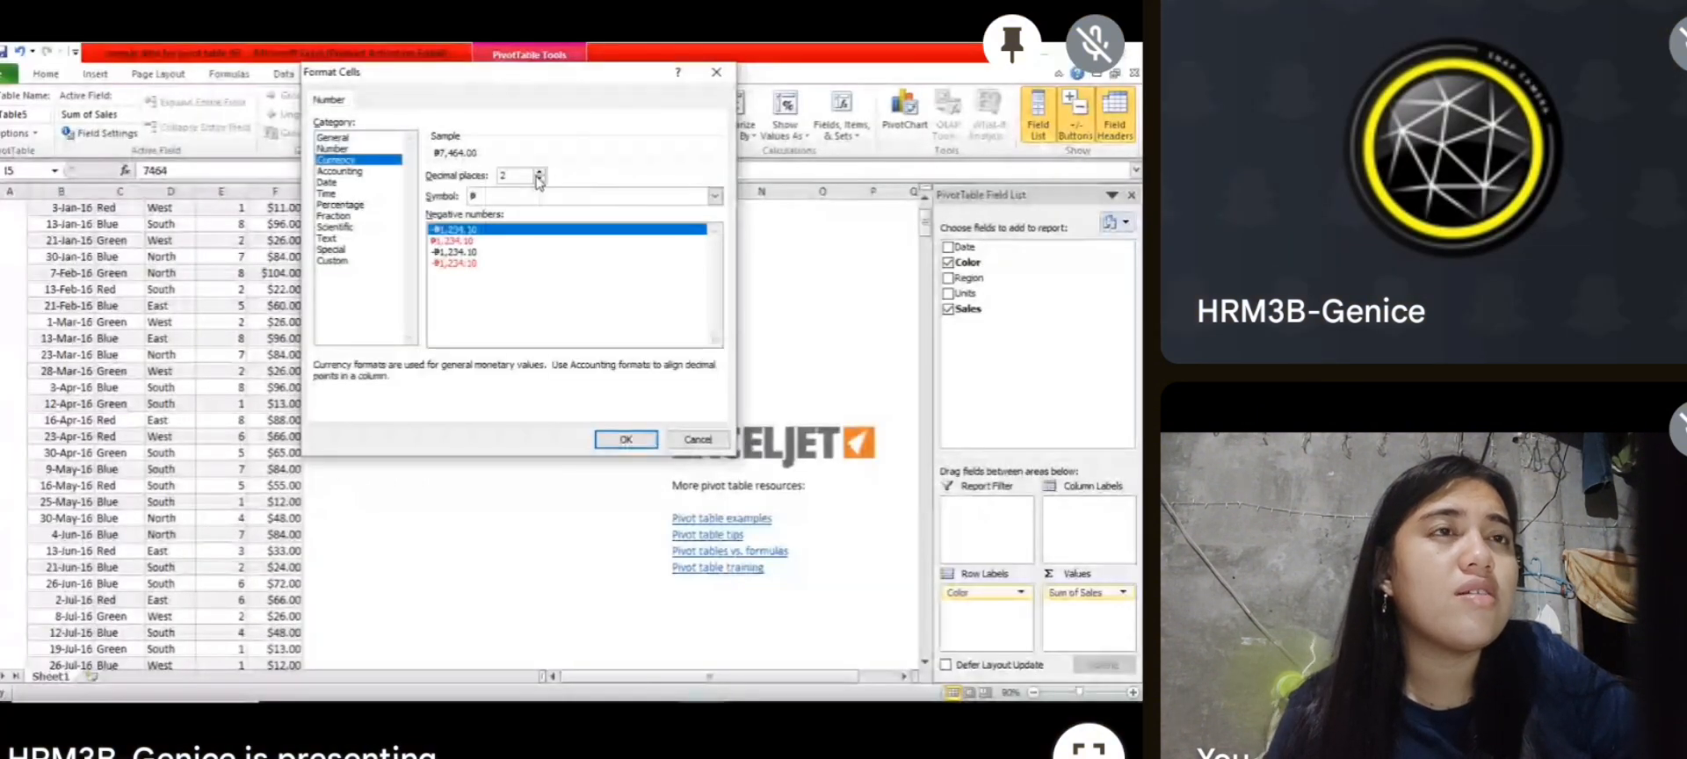
left_click(539, 181)
left_click(540, 181)
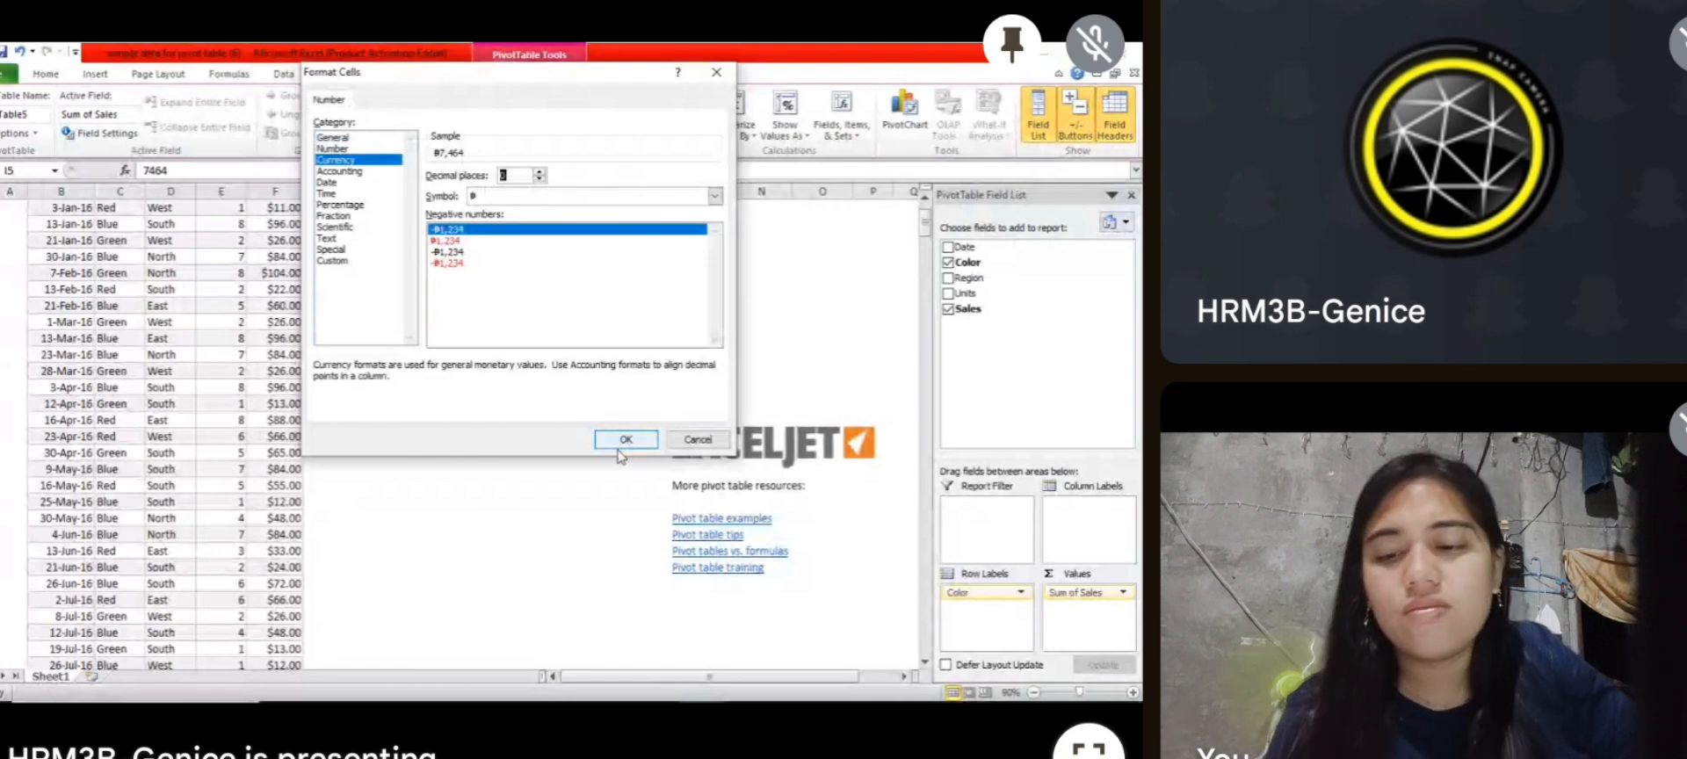
left_click(621, 441)
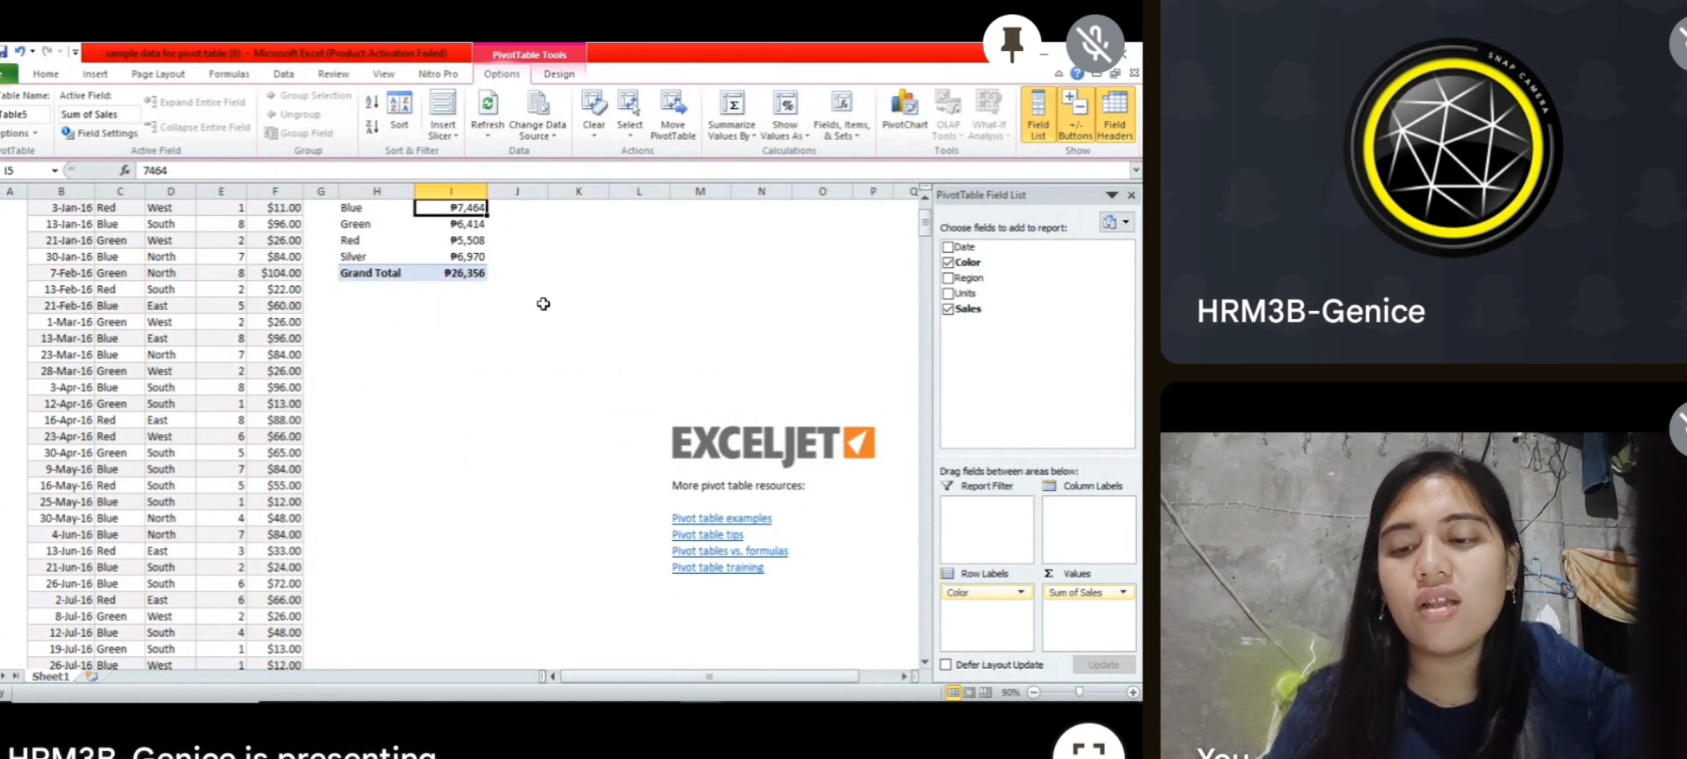
Step: Sort the pivot table's color rows by Sum of Sales from largest to smallest
right_click(471, 208)
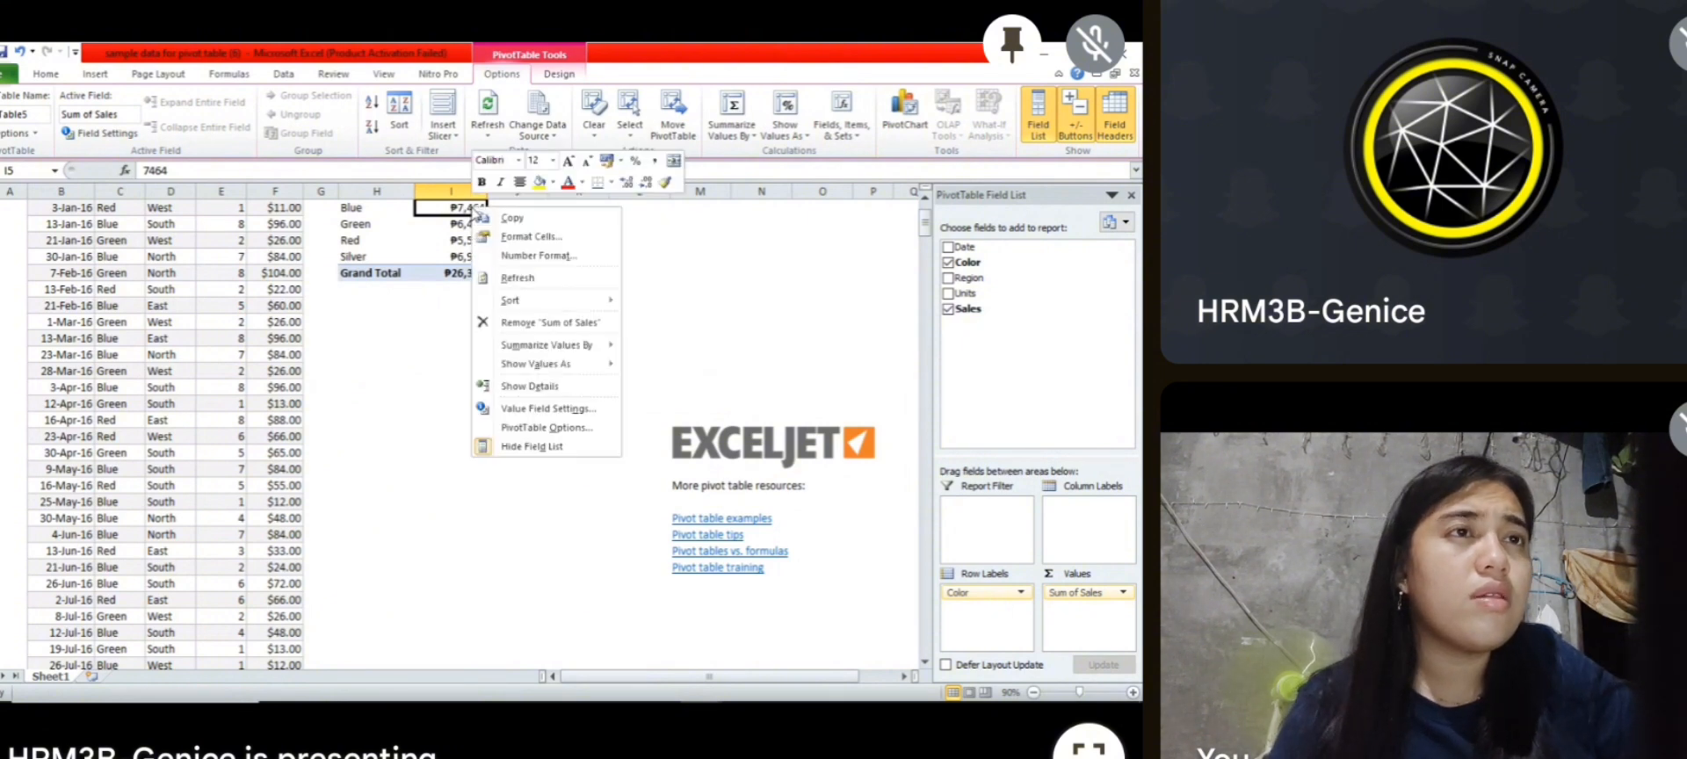
mouse_move(522, 301)
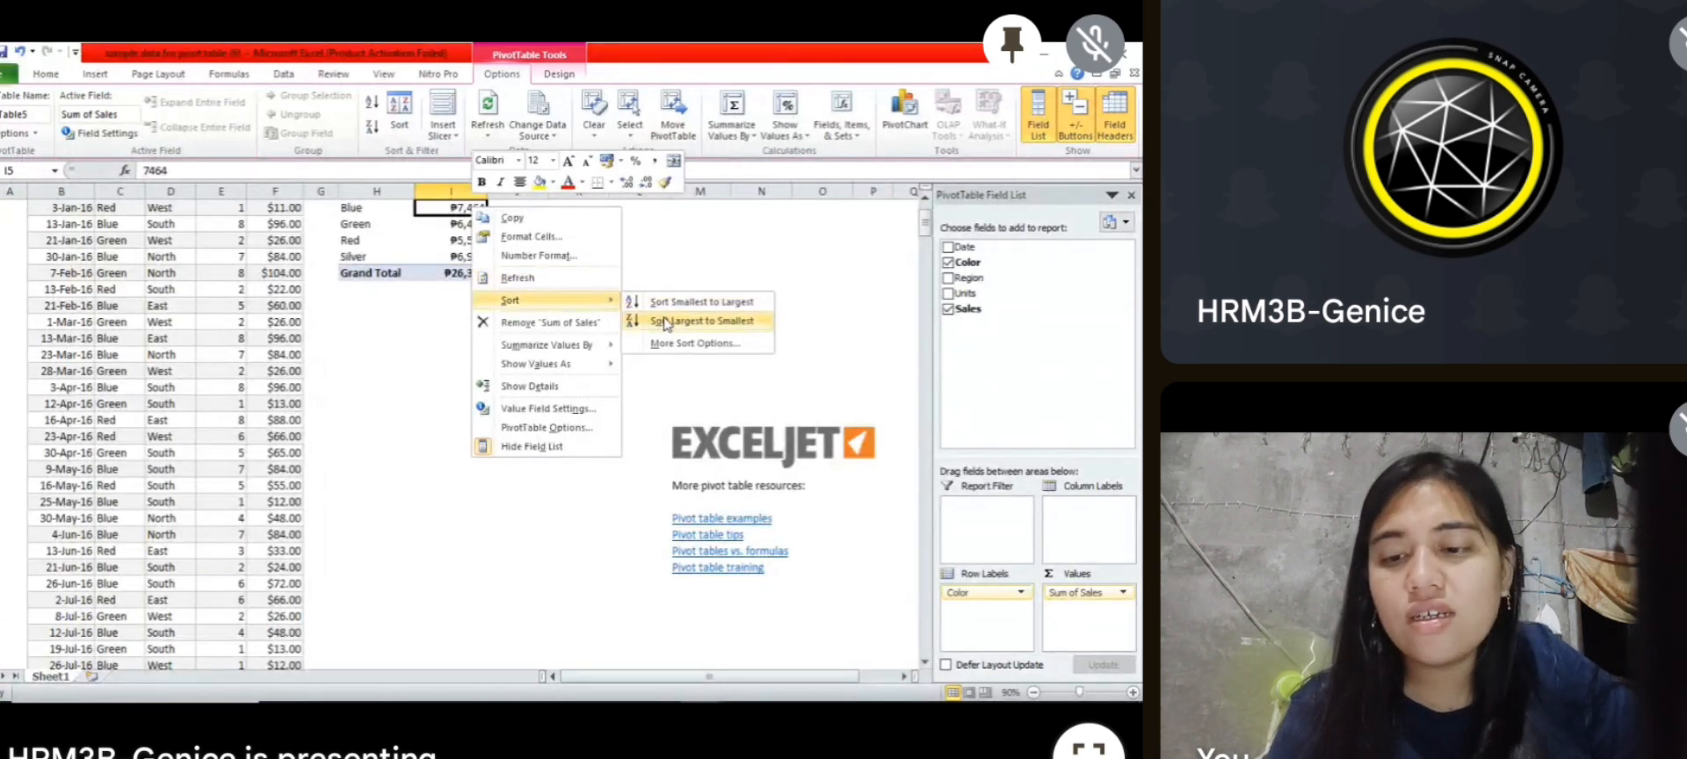
left_click(666, 323)
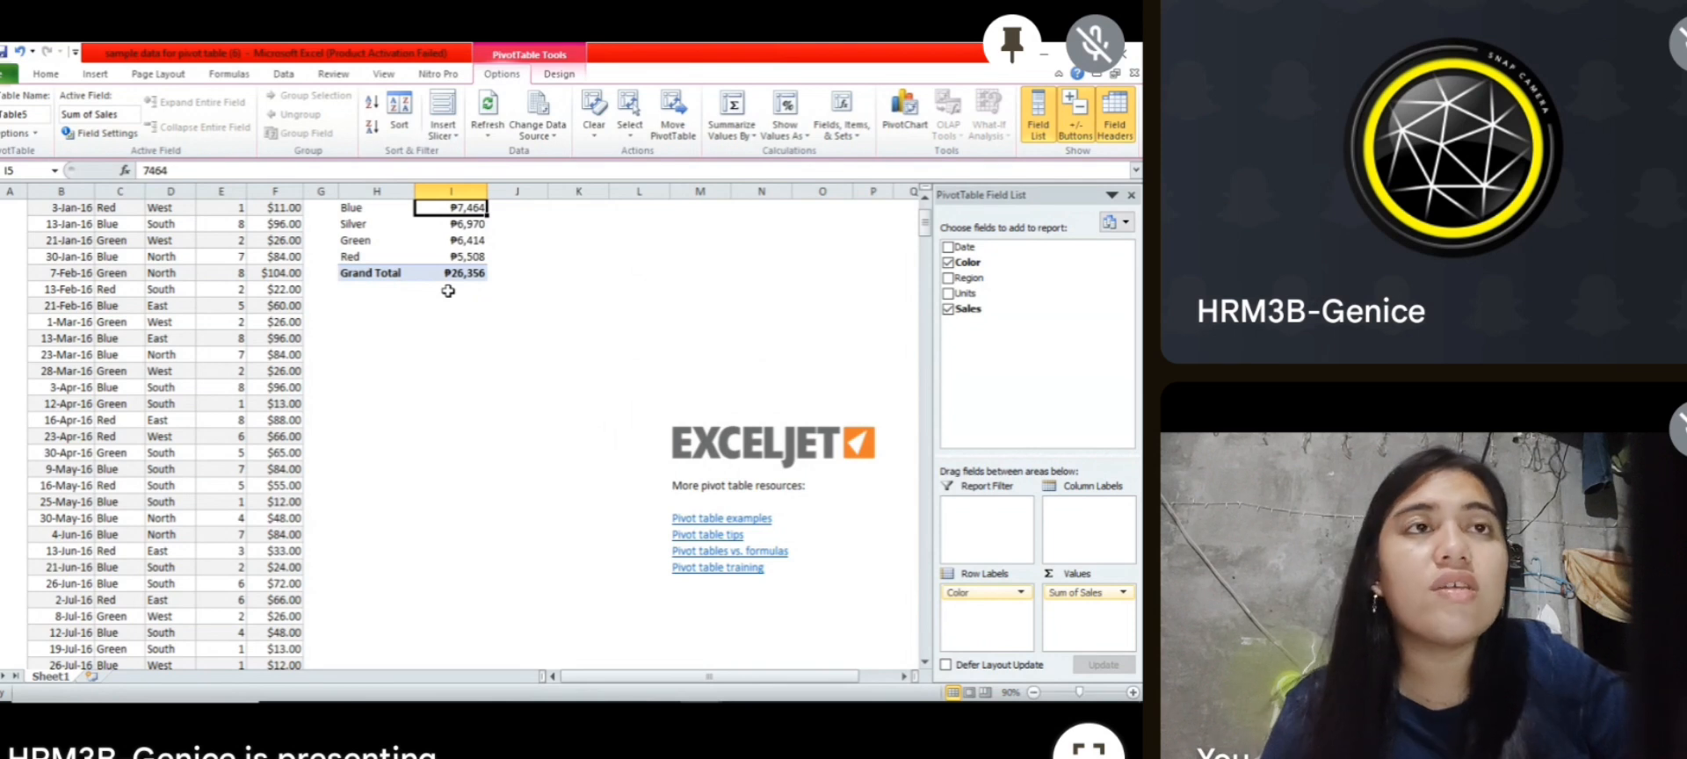
Step: Change the 3-Jan-16 Sales value in cell F5 to 2000 and refresh the pivot table
left_click(284, 208)
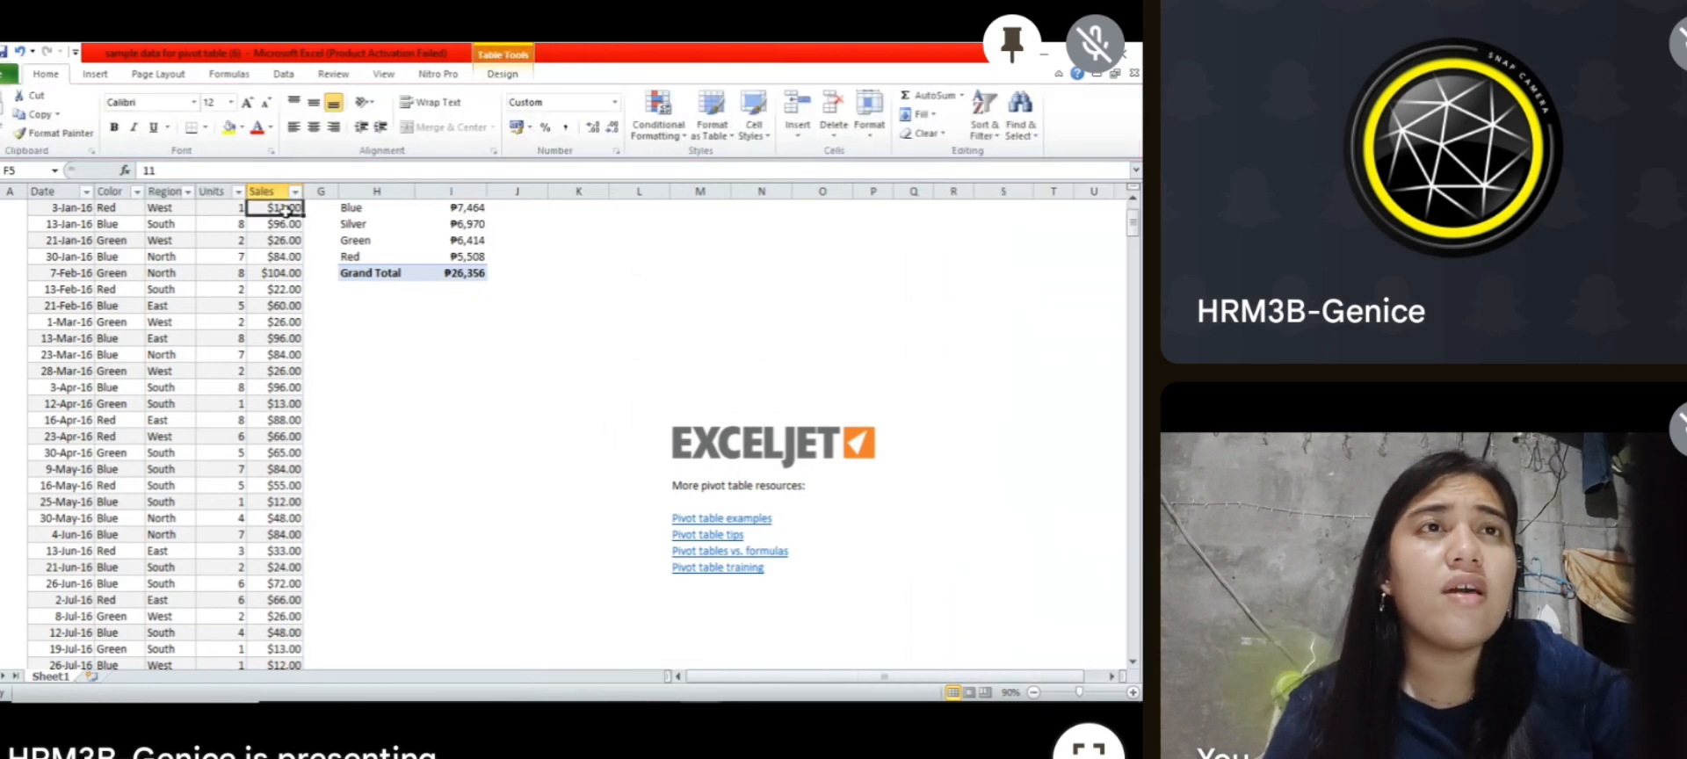
double_click(283, 208)
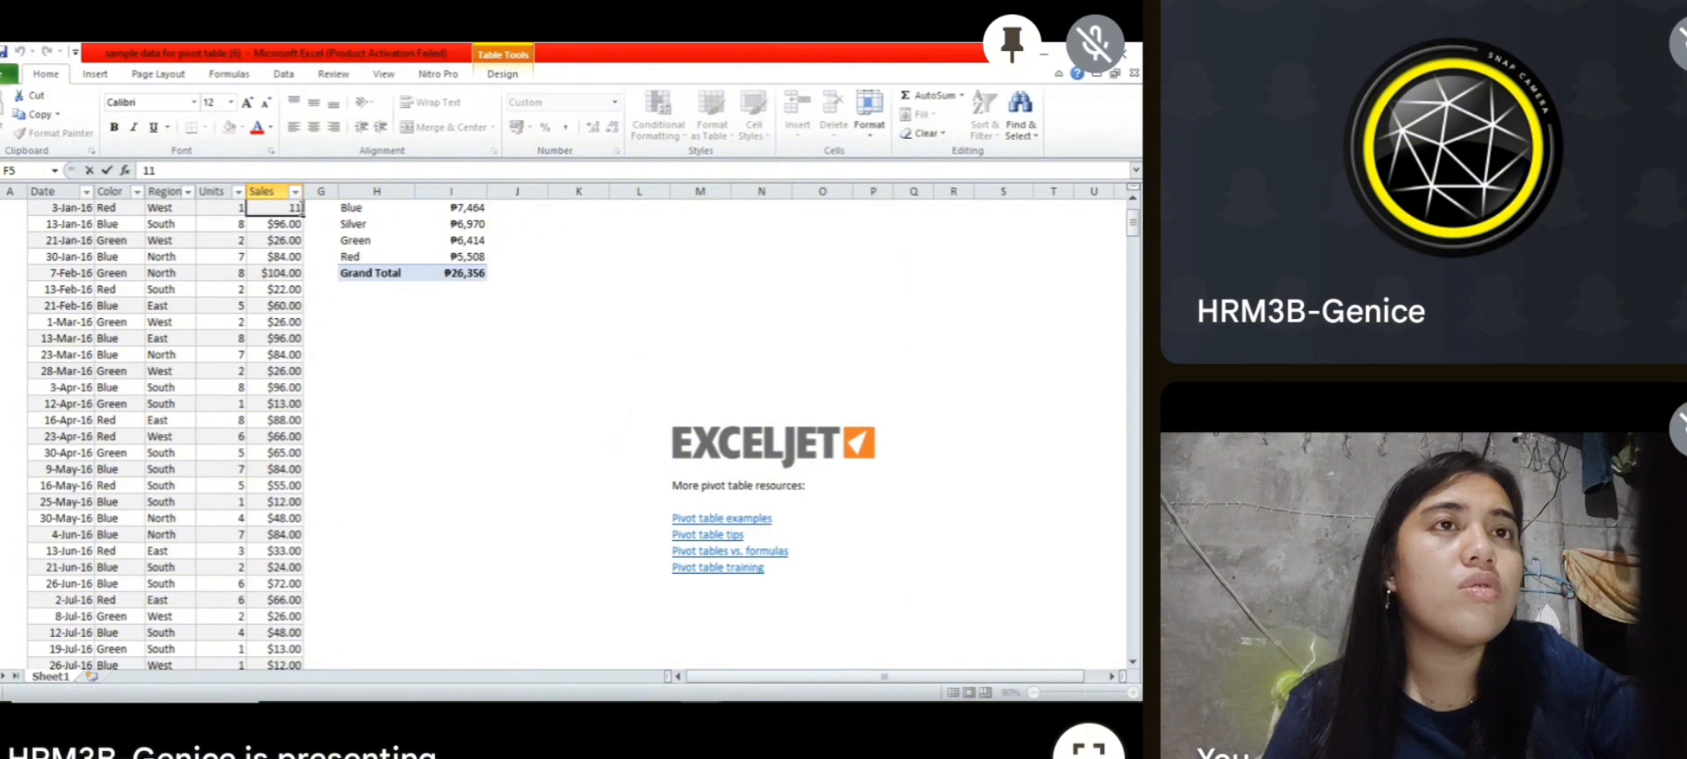
double_click(302, 210)
type("2")
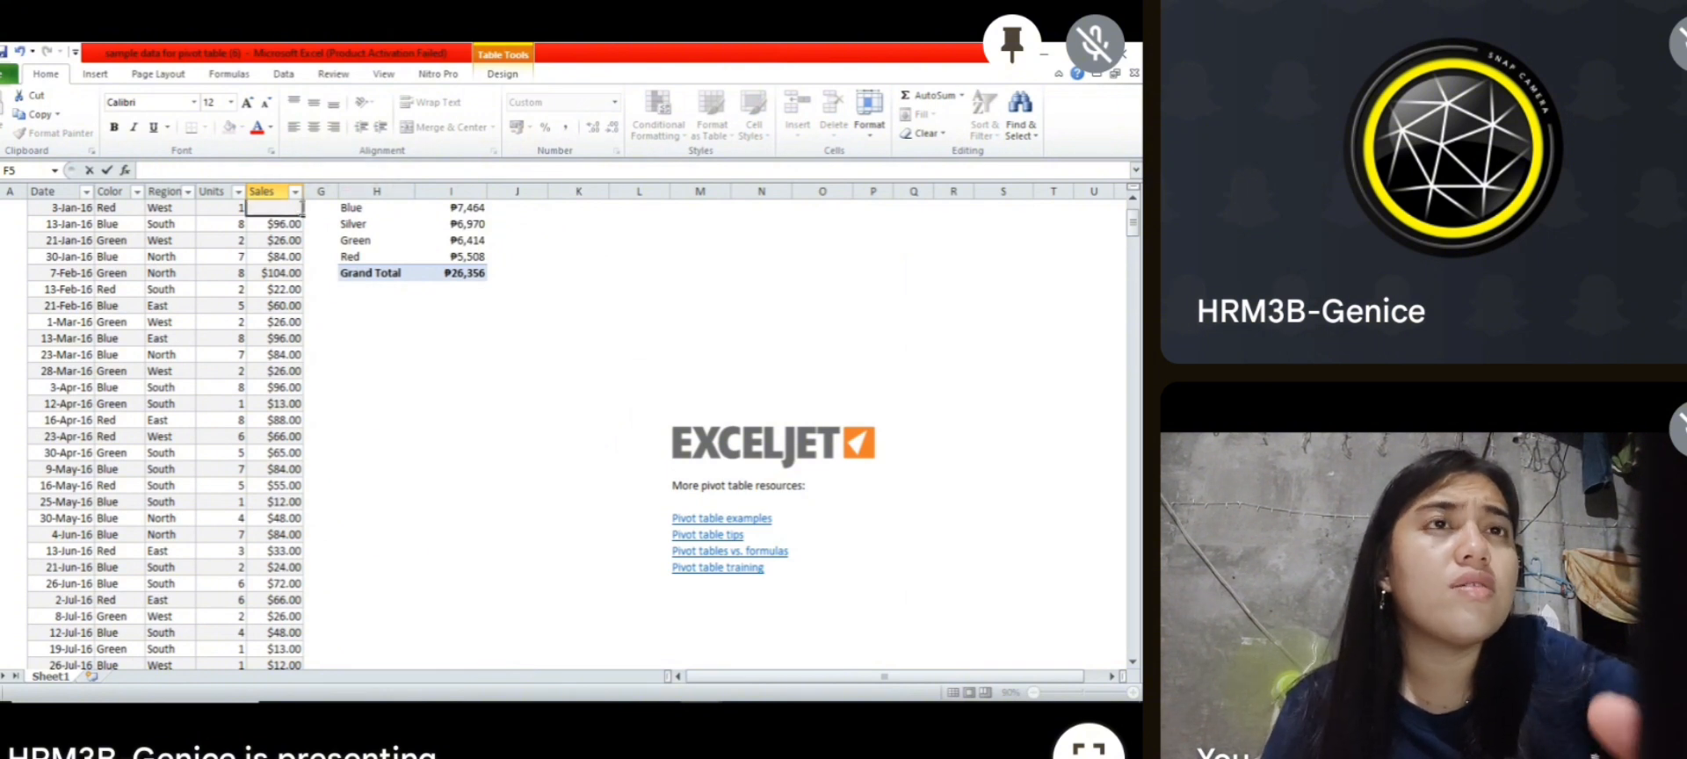
type("000")
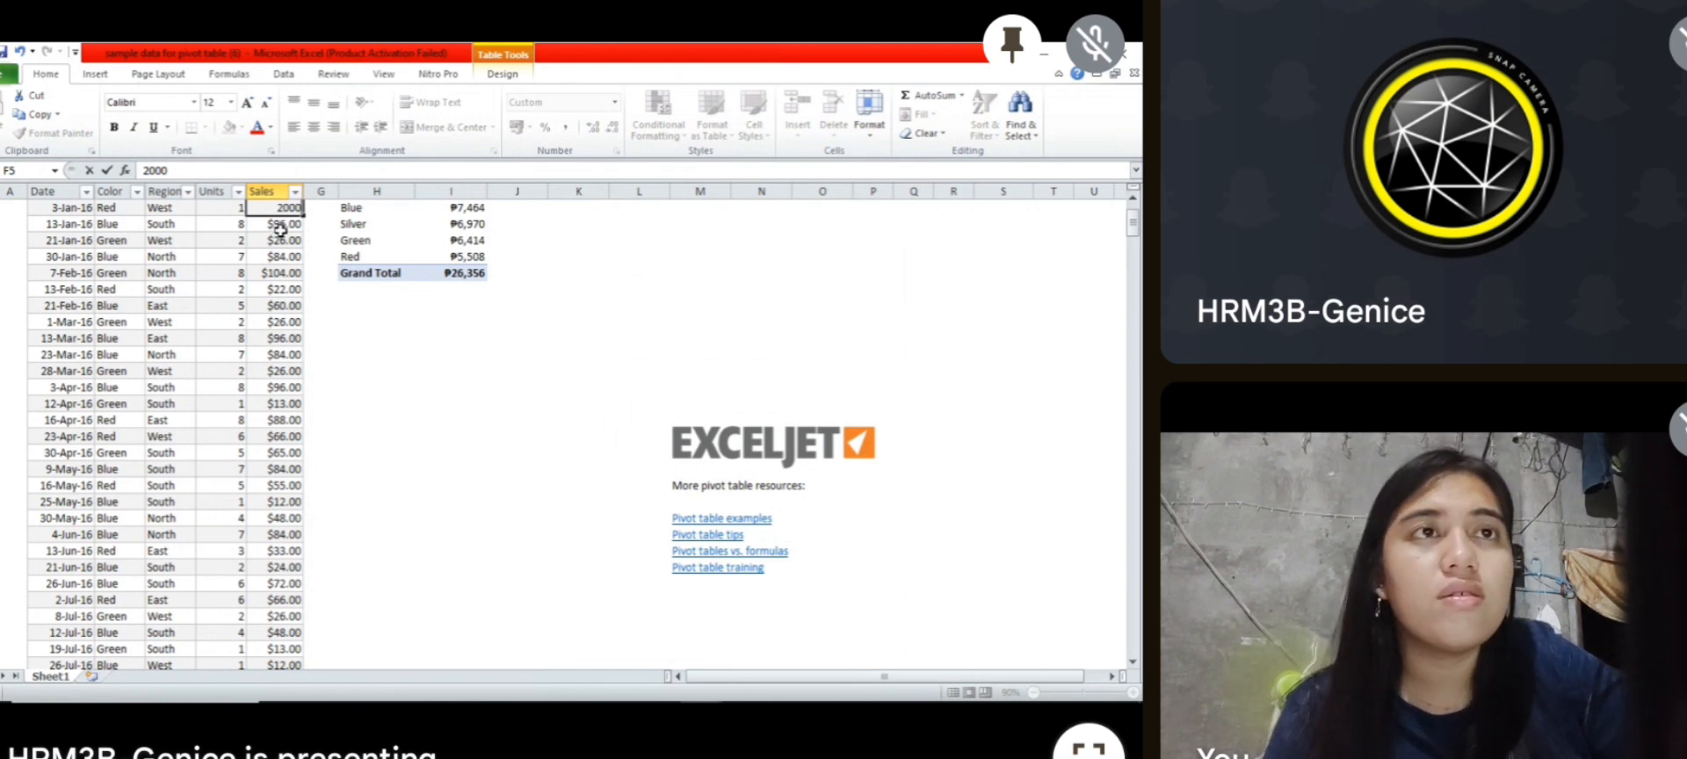
left_click(361, 303)
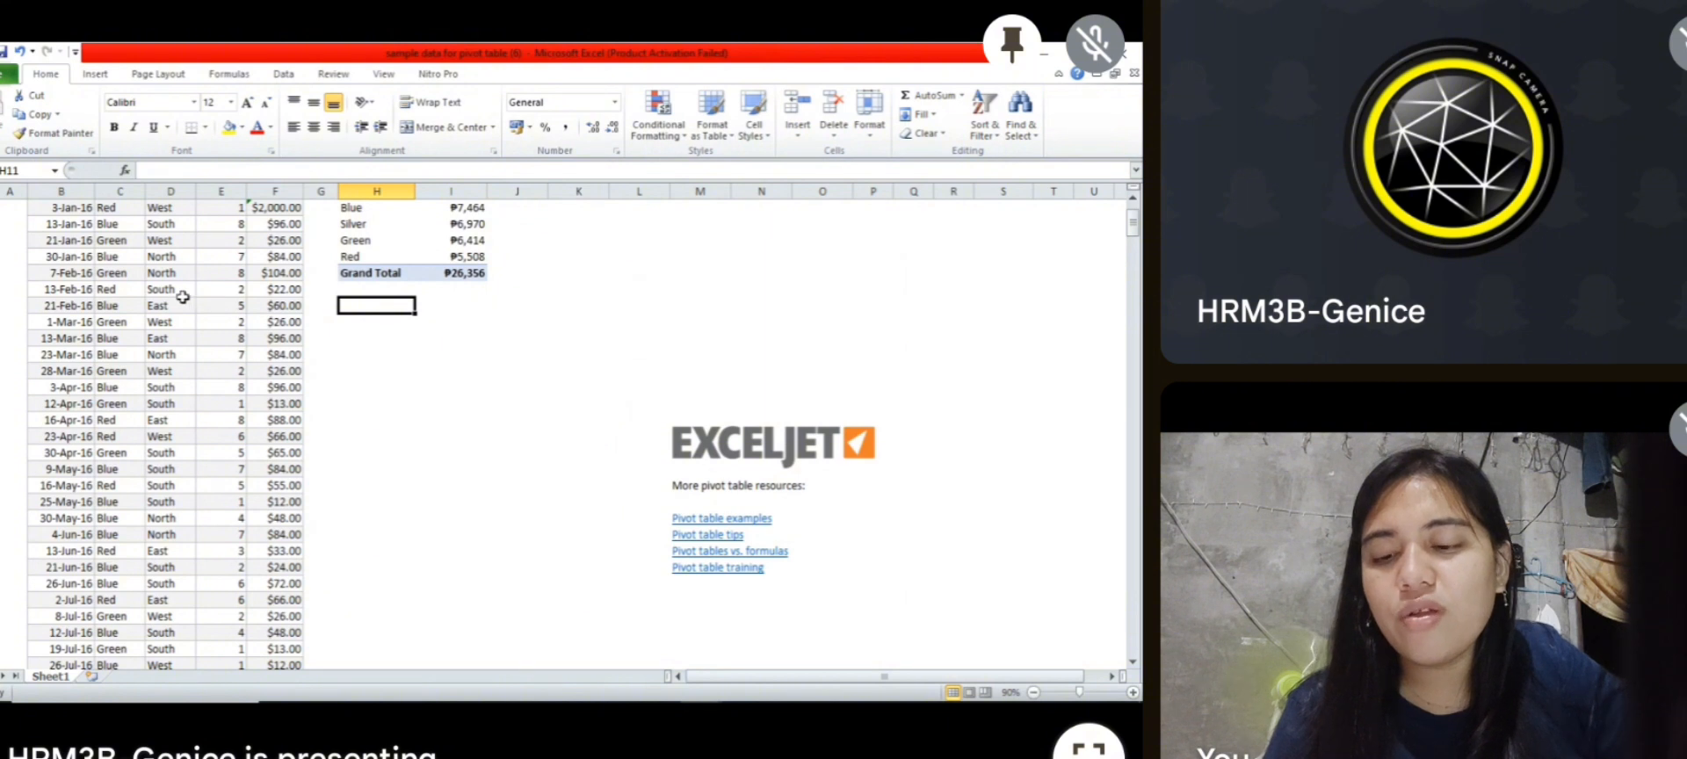
left_click(450, 223)
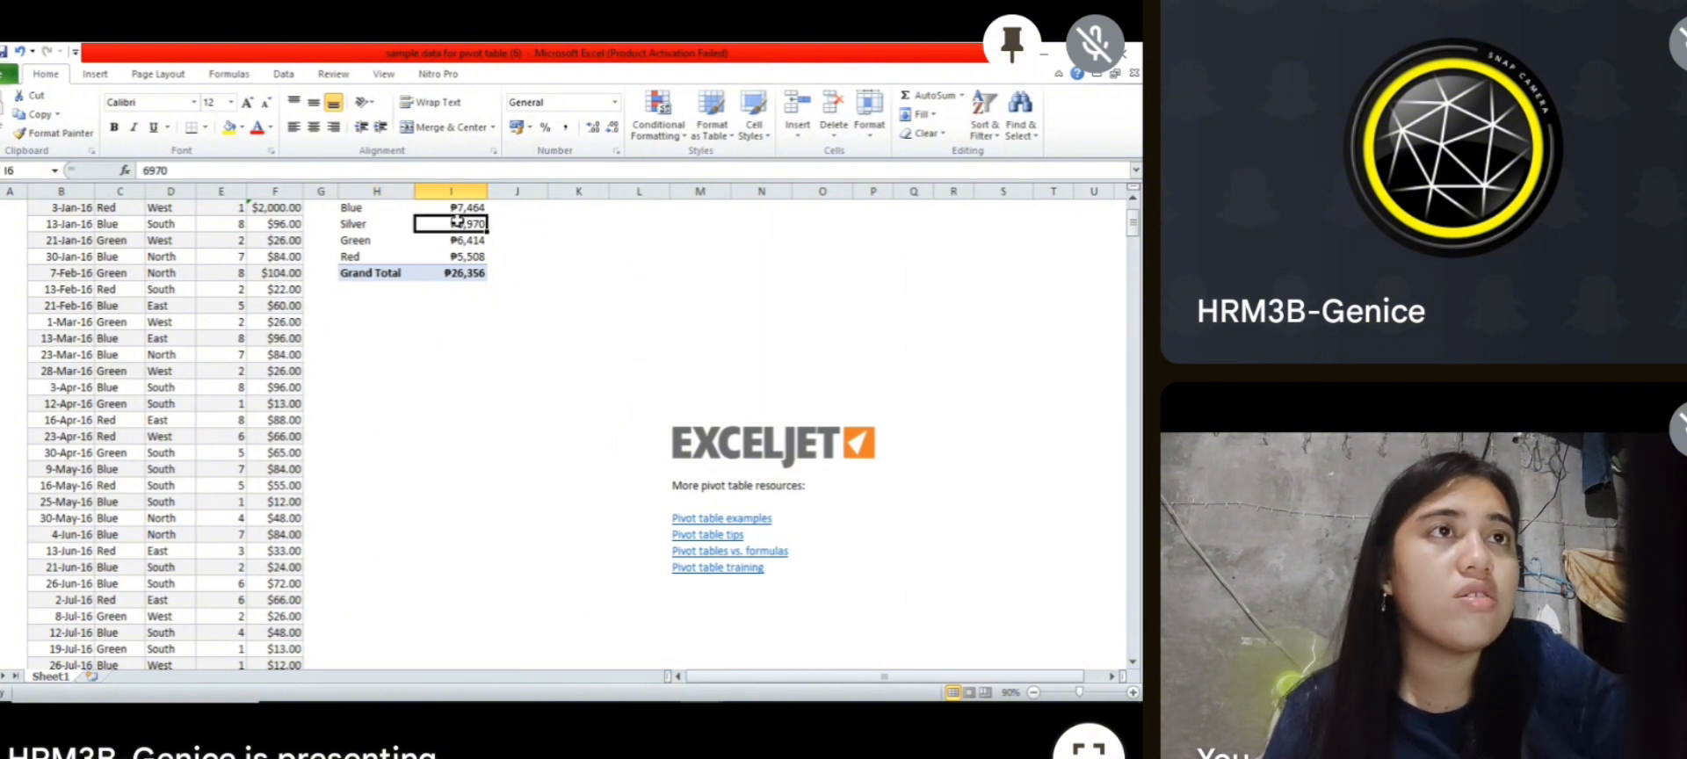
right_click(477, 226)
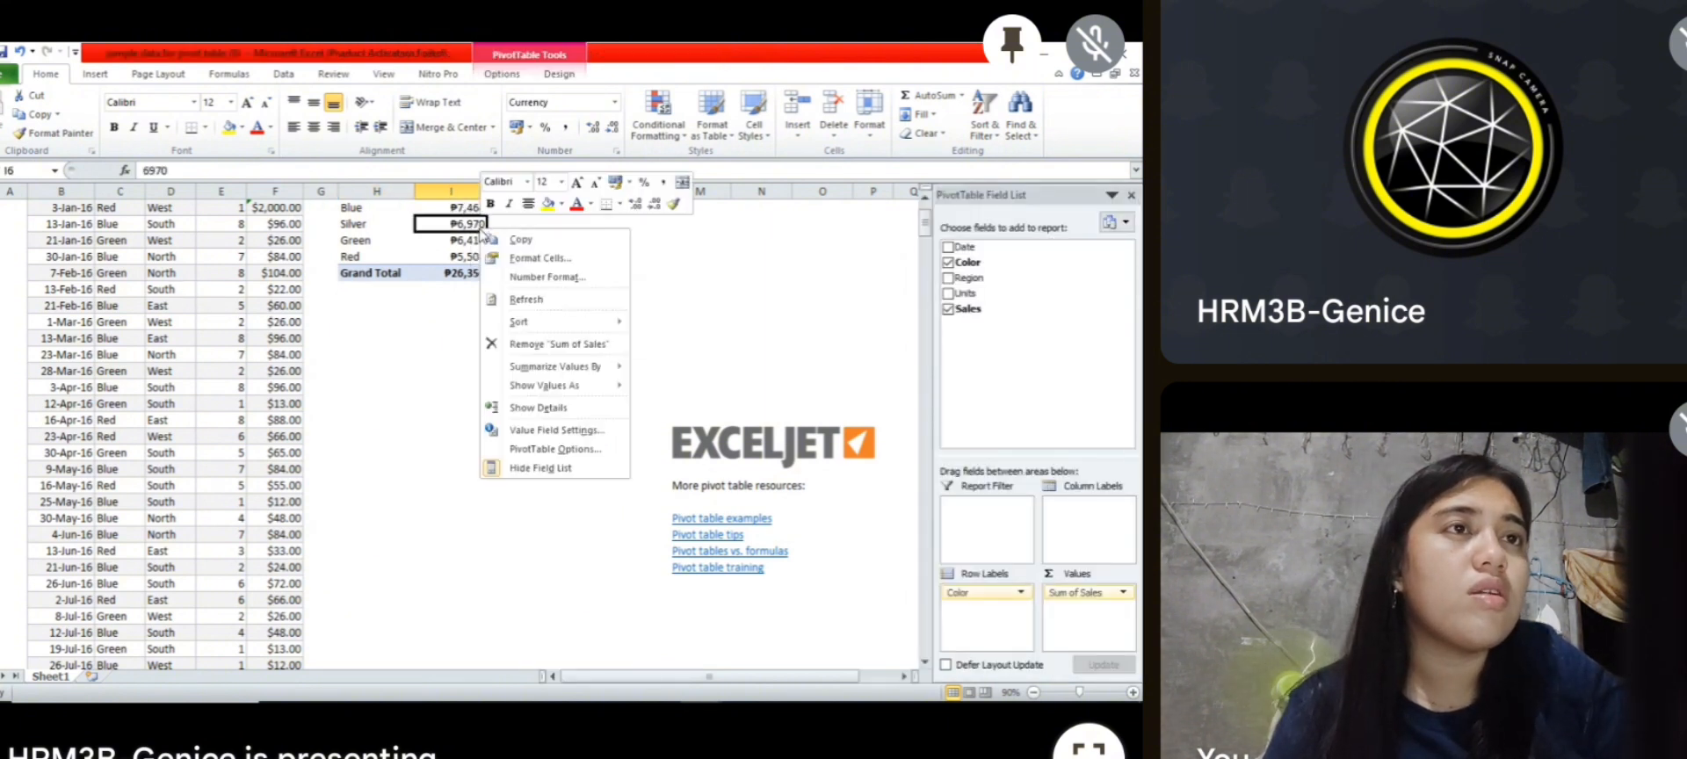
left_click(511, 298)
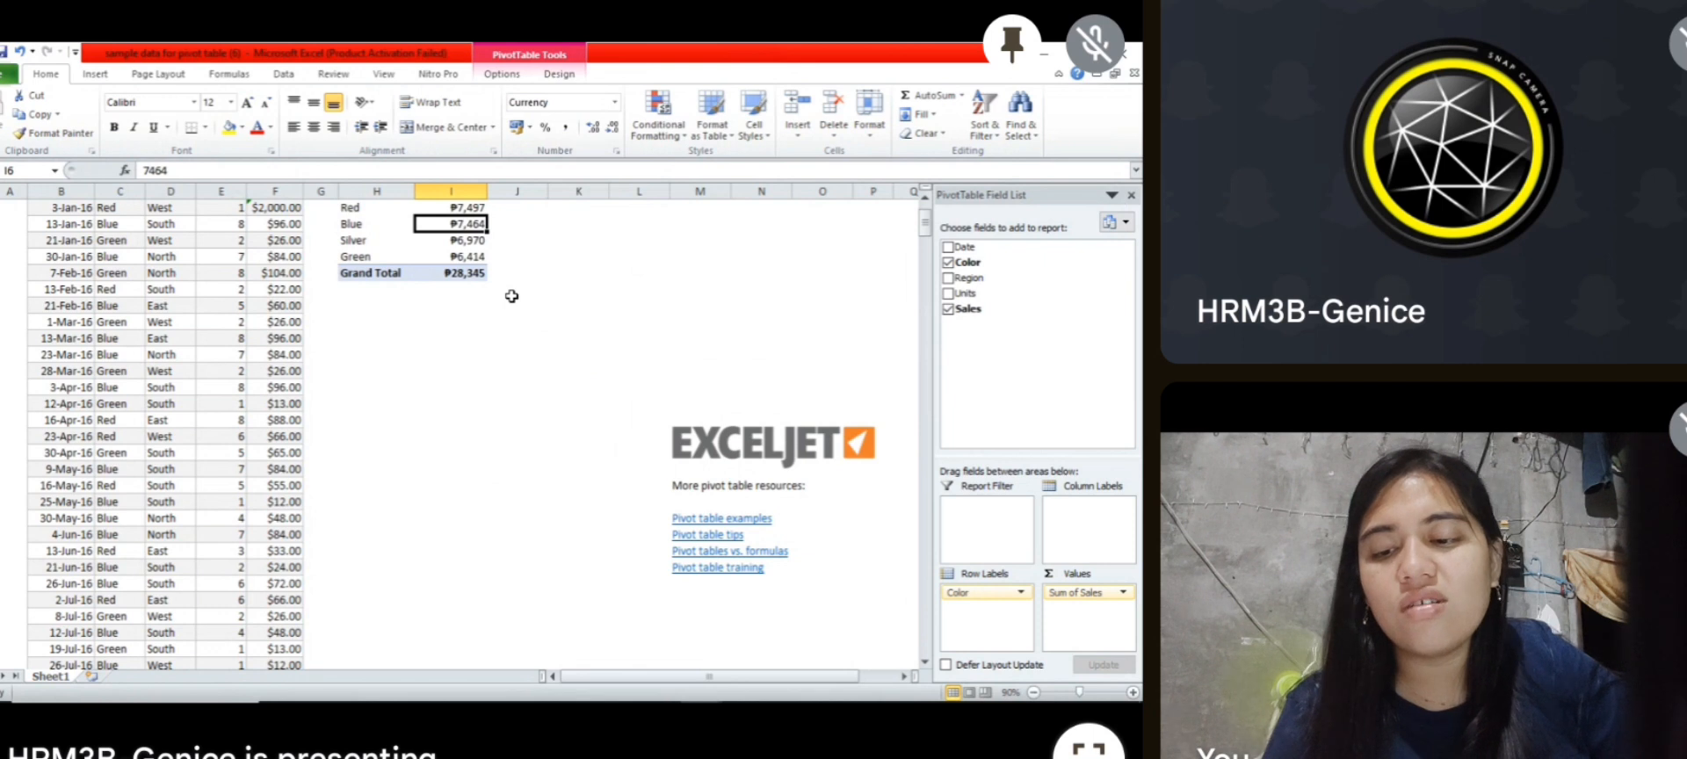
Step: Set the 3-Jan-16 Sales value in cell F5 back to 11 and refresh the pivot table again
left_click(276, 211)
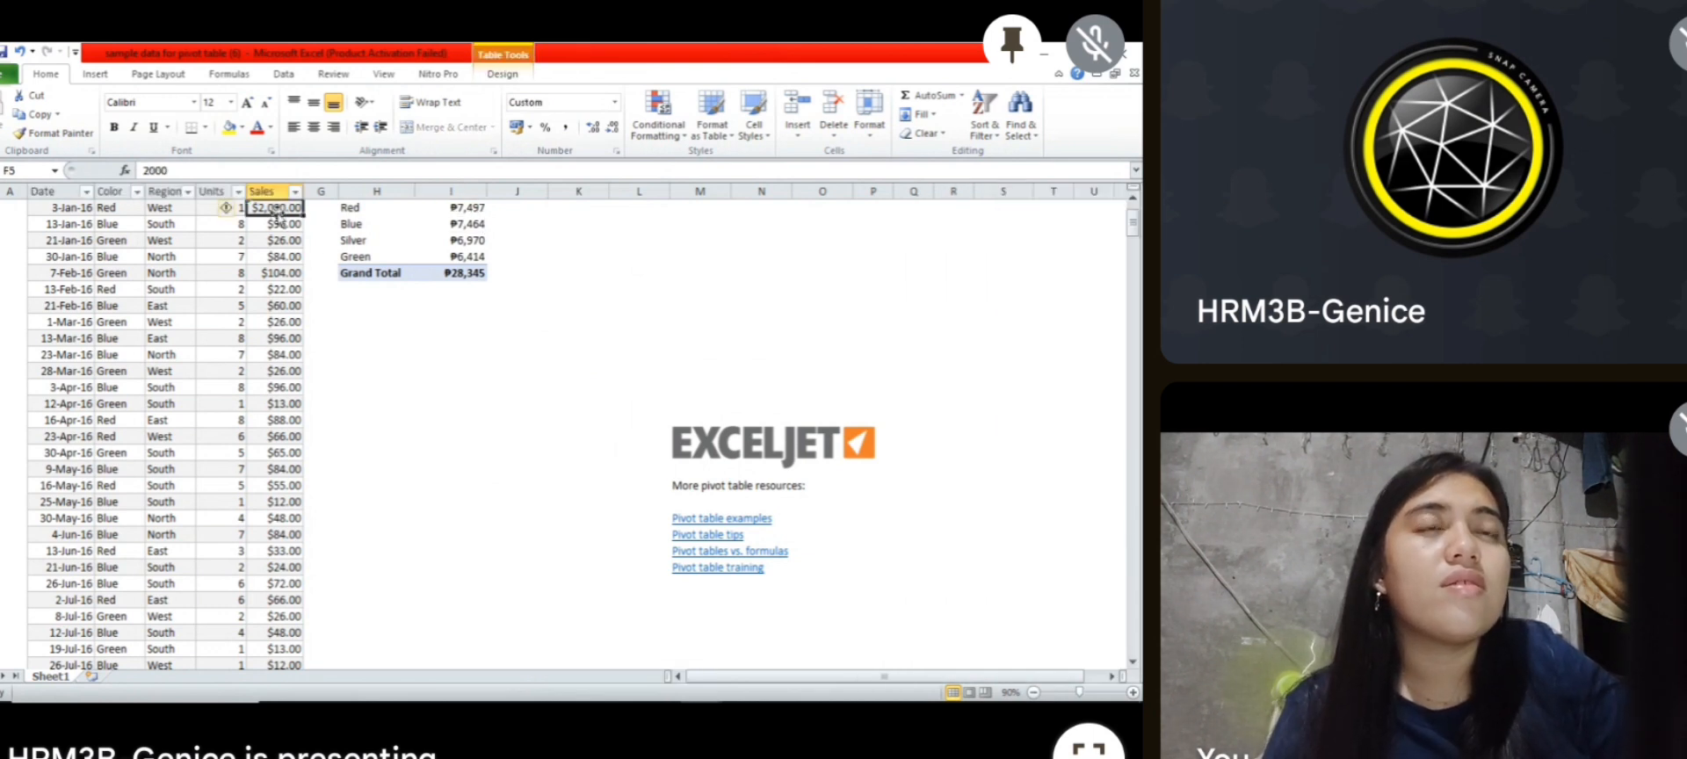
type("11")
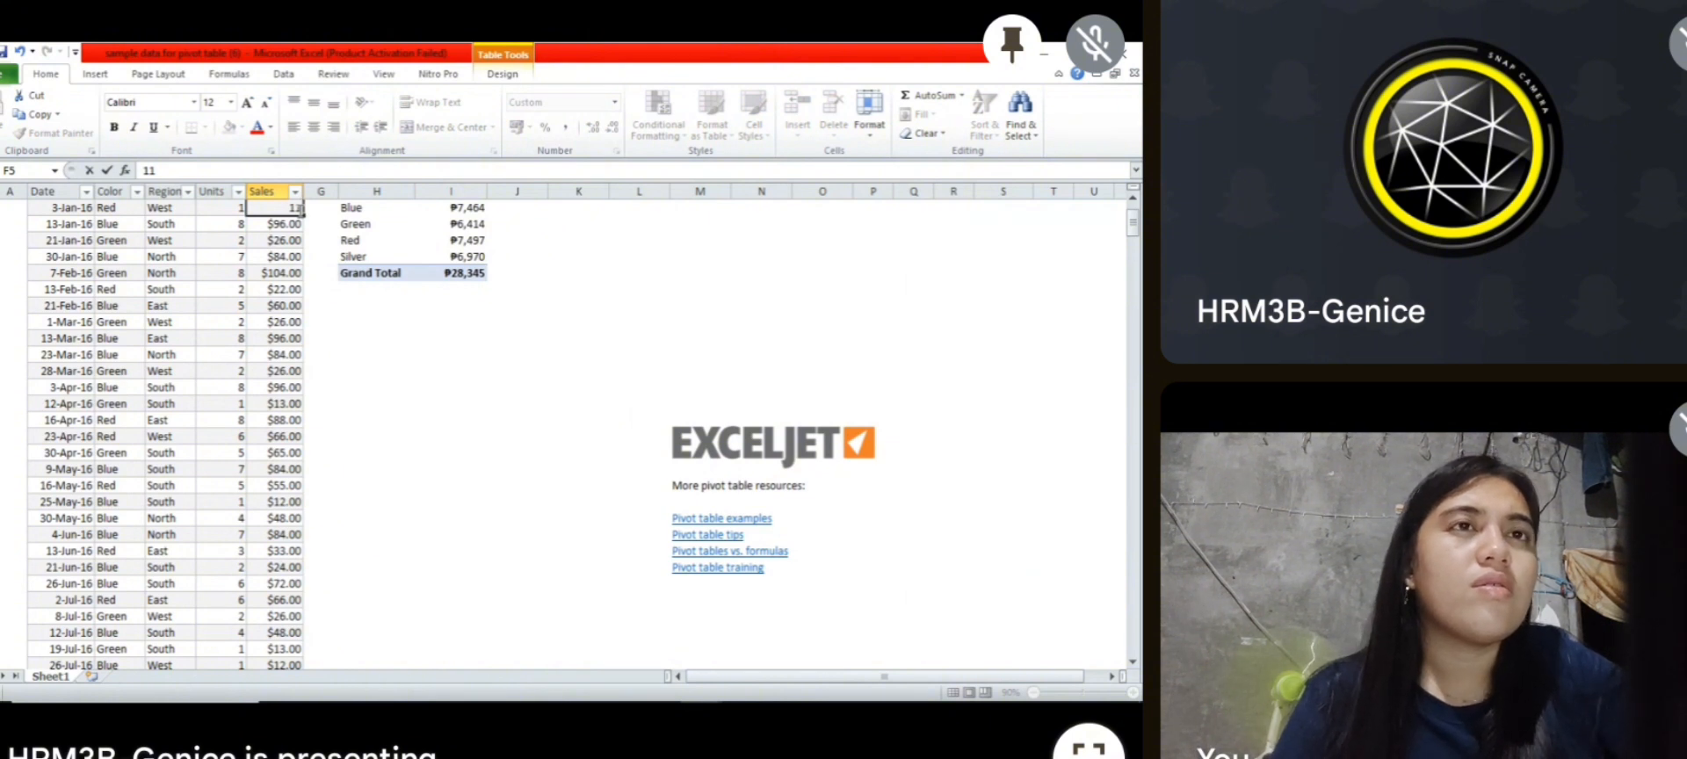
left_click(380, 290)
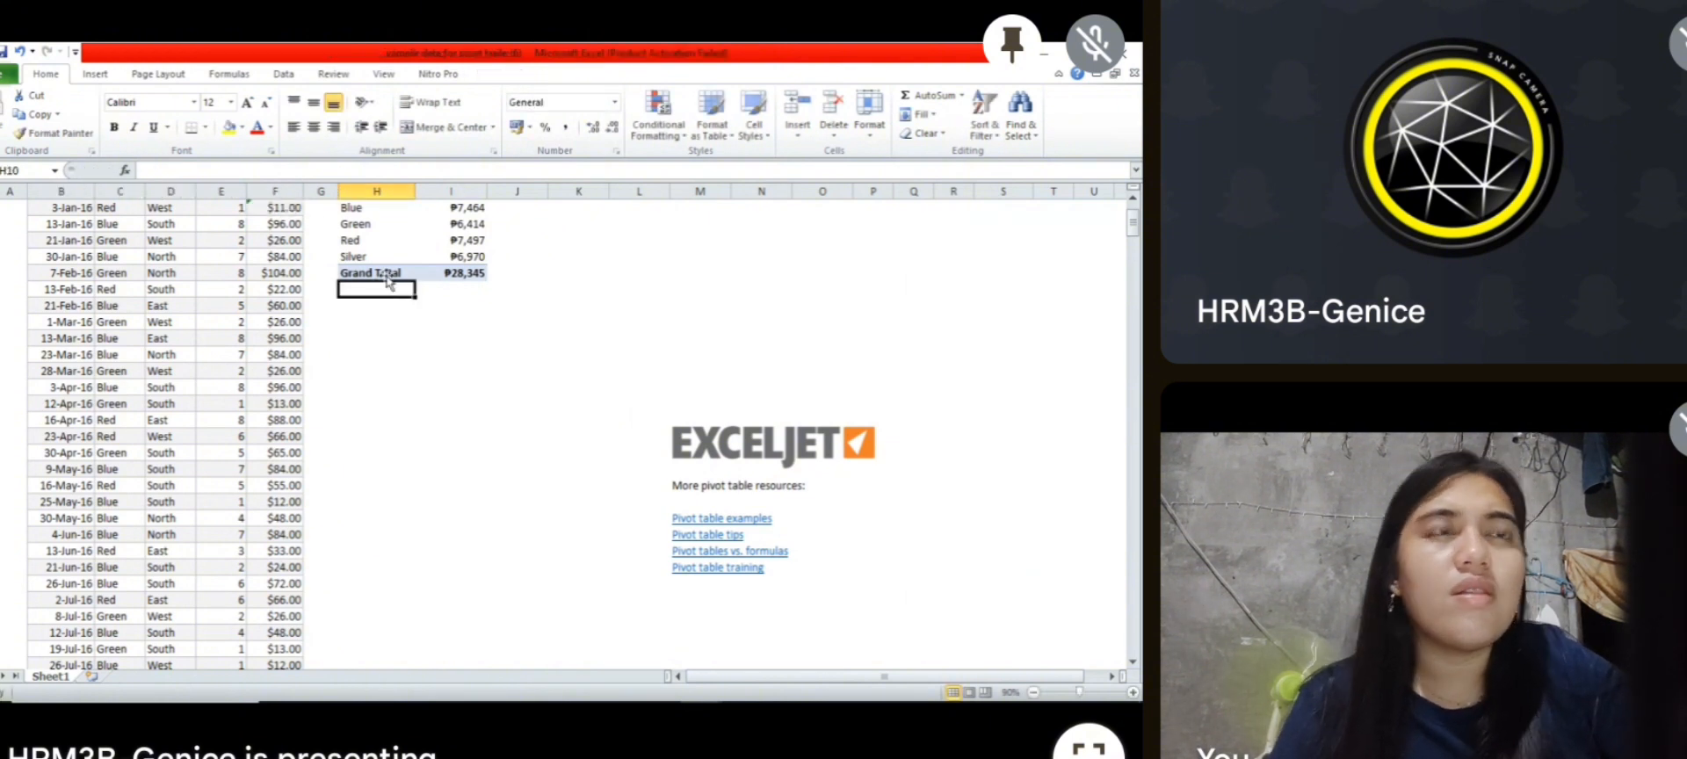
mouse_move(479, 235)
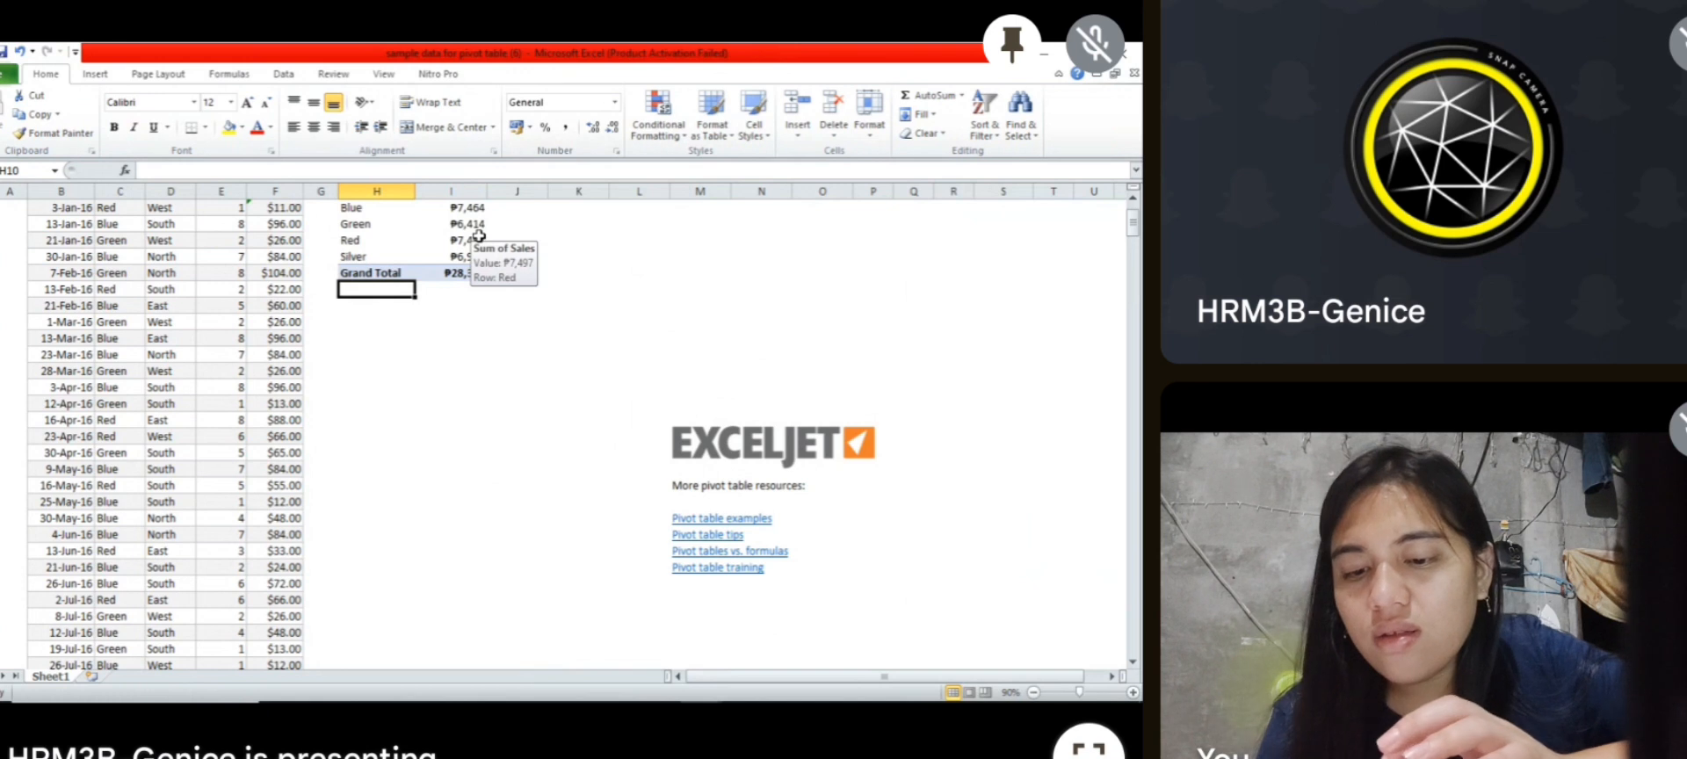
left_click(479, 235)
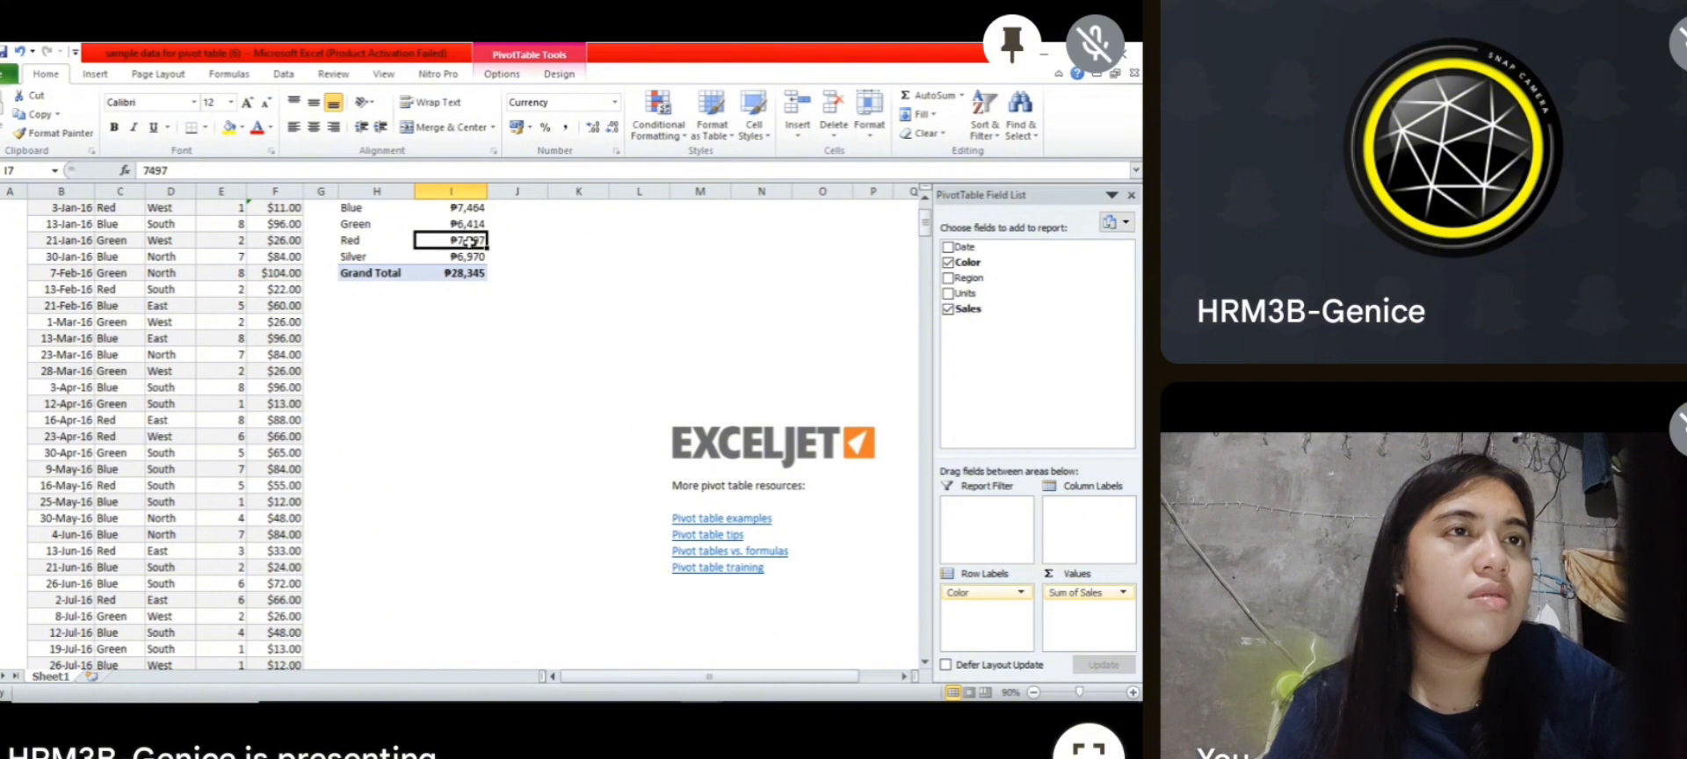
right_click(472, 239)
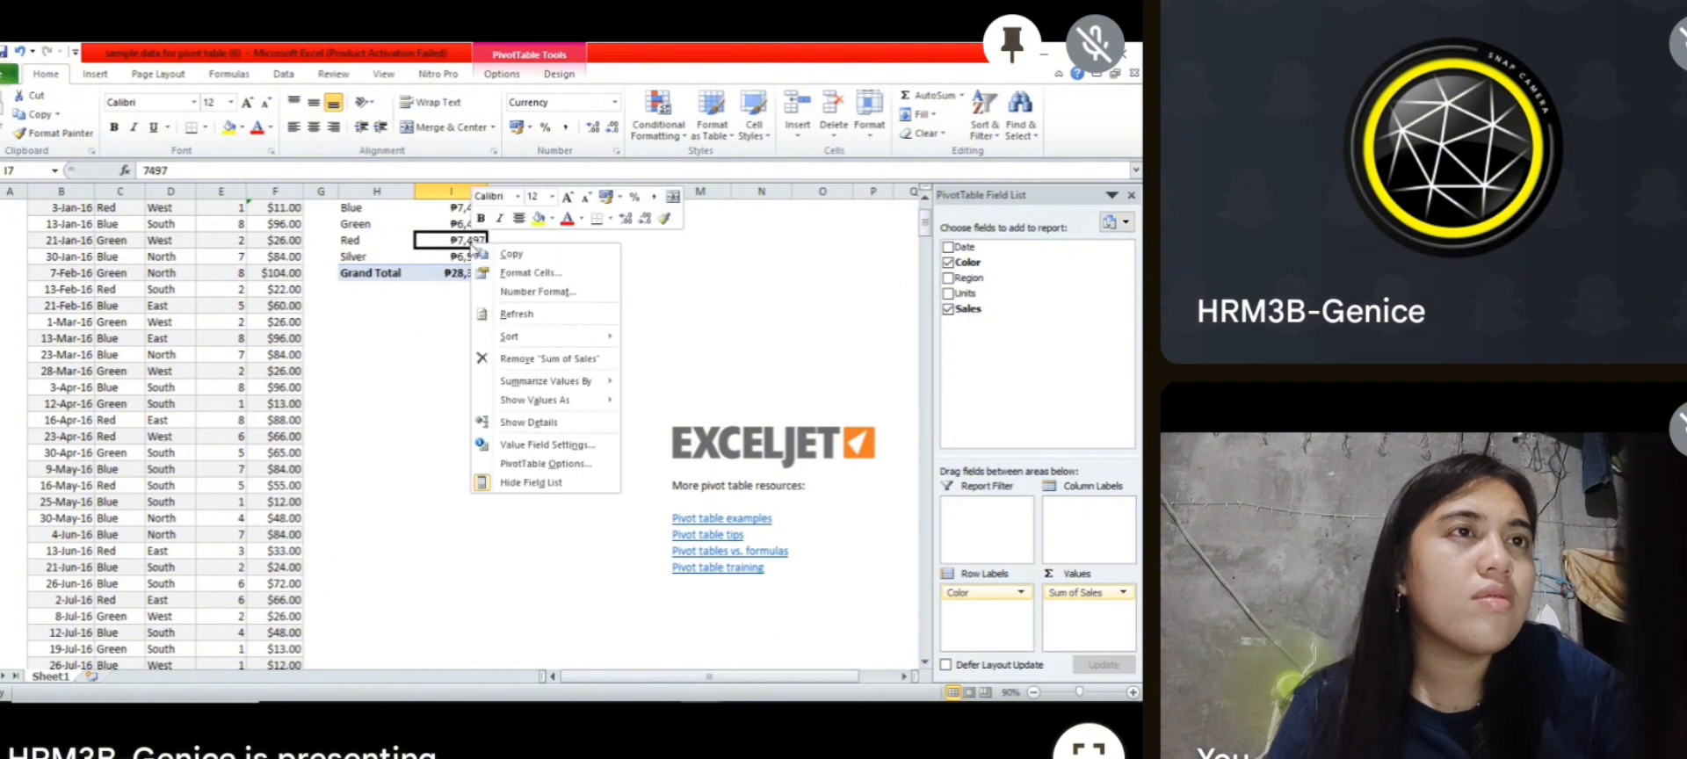
left_click(516, 315)
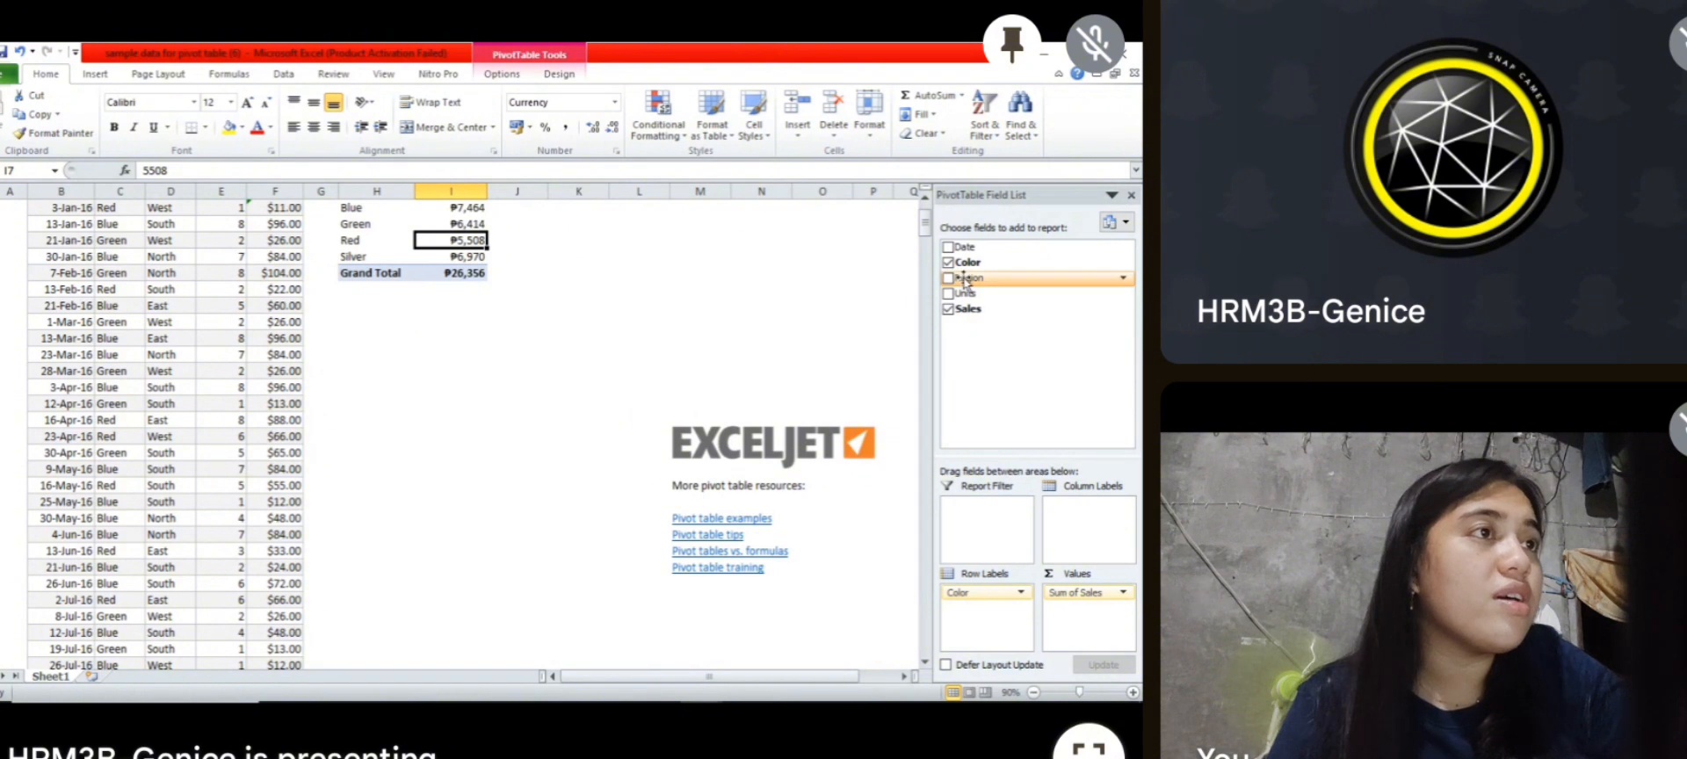
Step: Add the Units field as a second value field in the pivot table, and remove it again
left_click_drag(969, 294, 1069, 618)
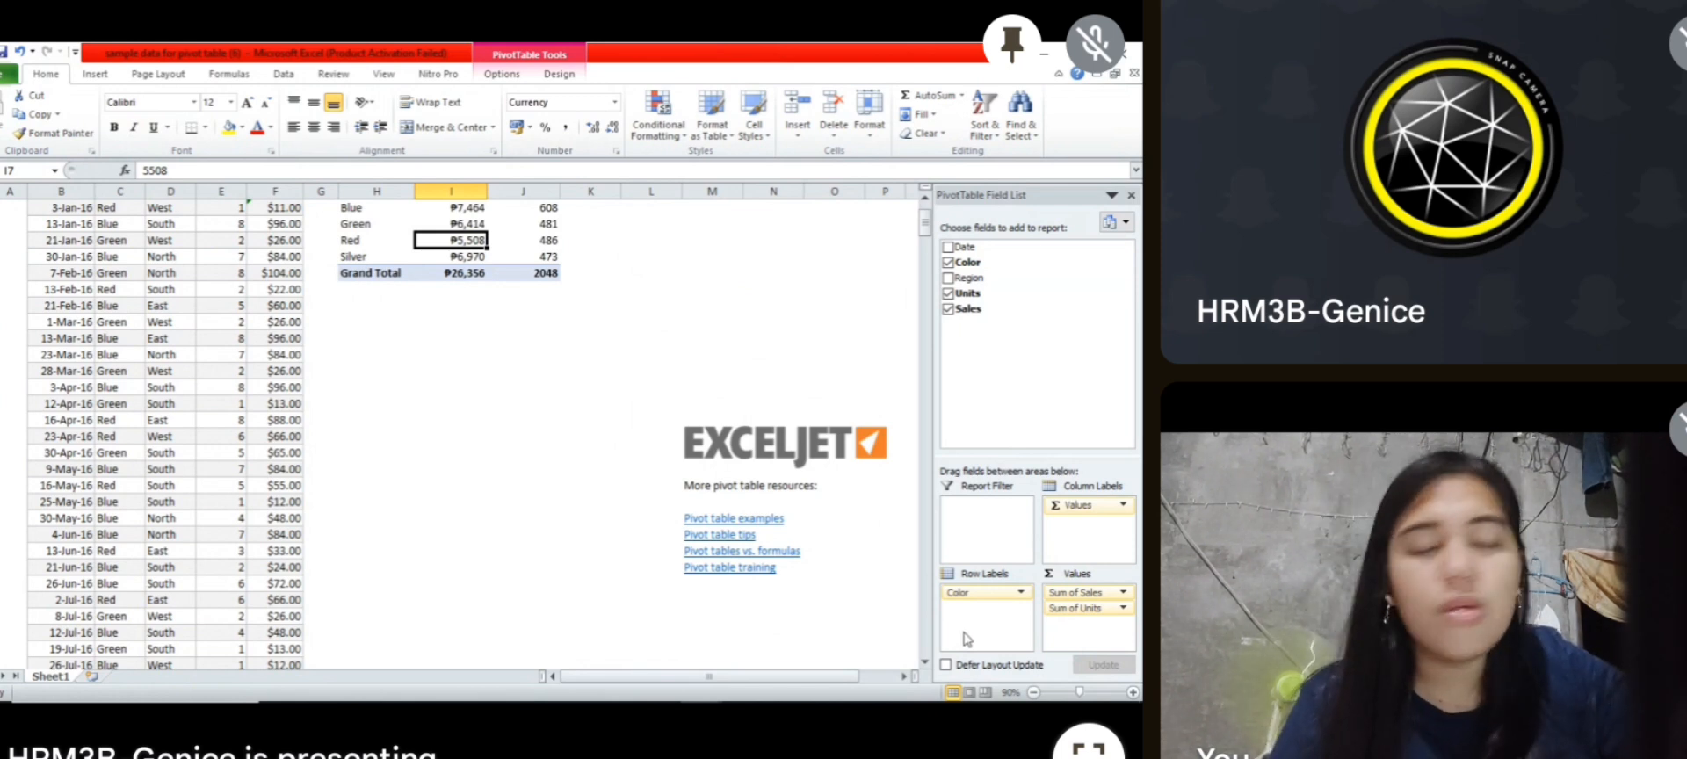
left_click(1123, 609)
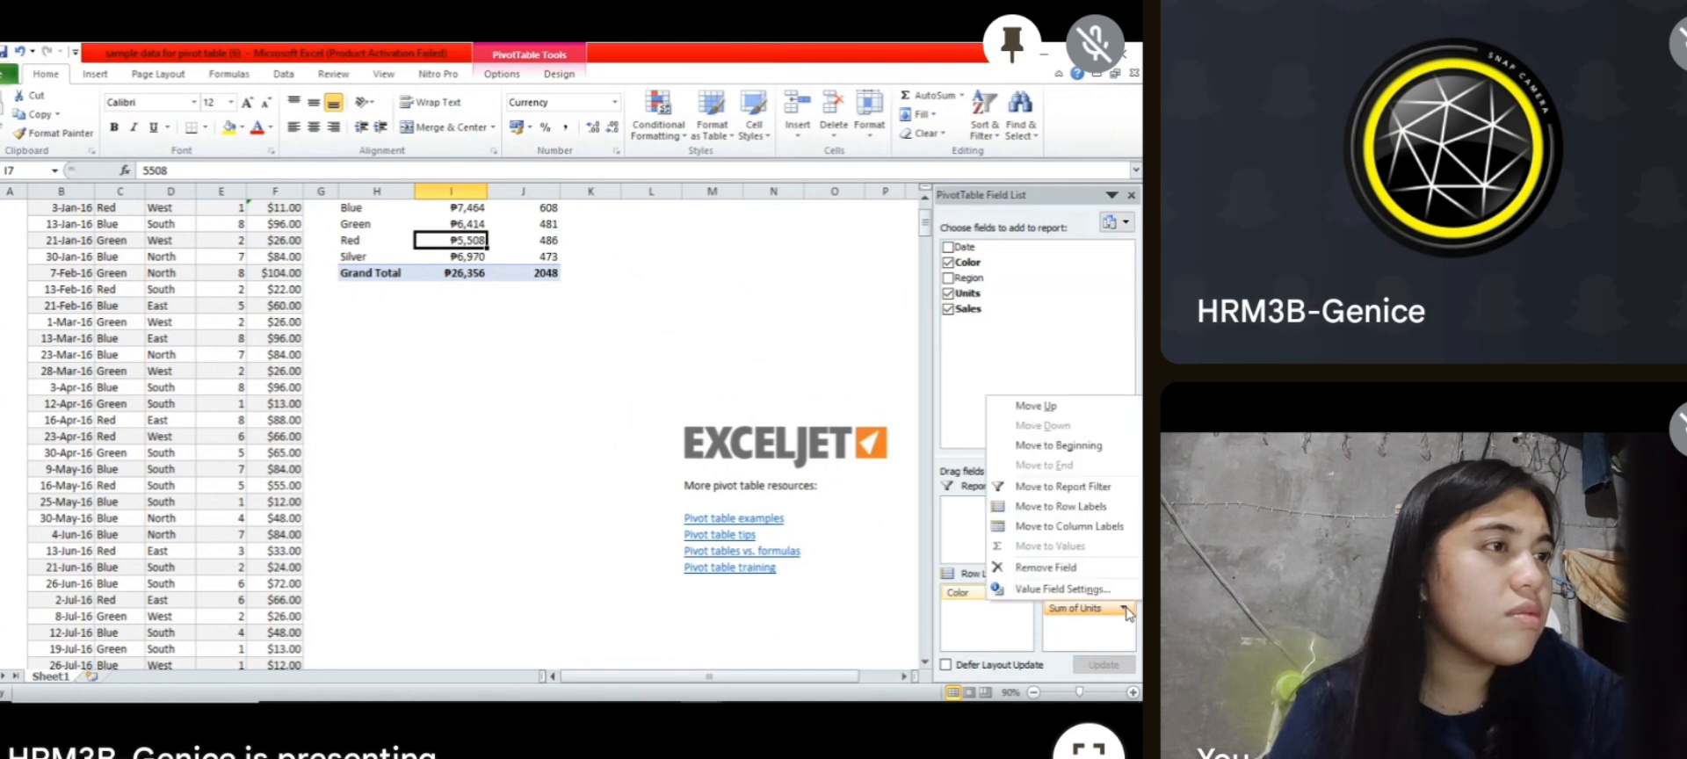
left_click(1083, 571)
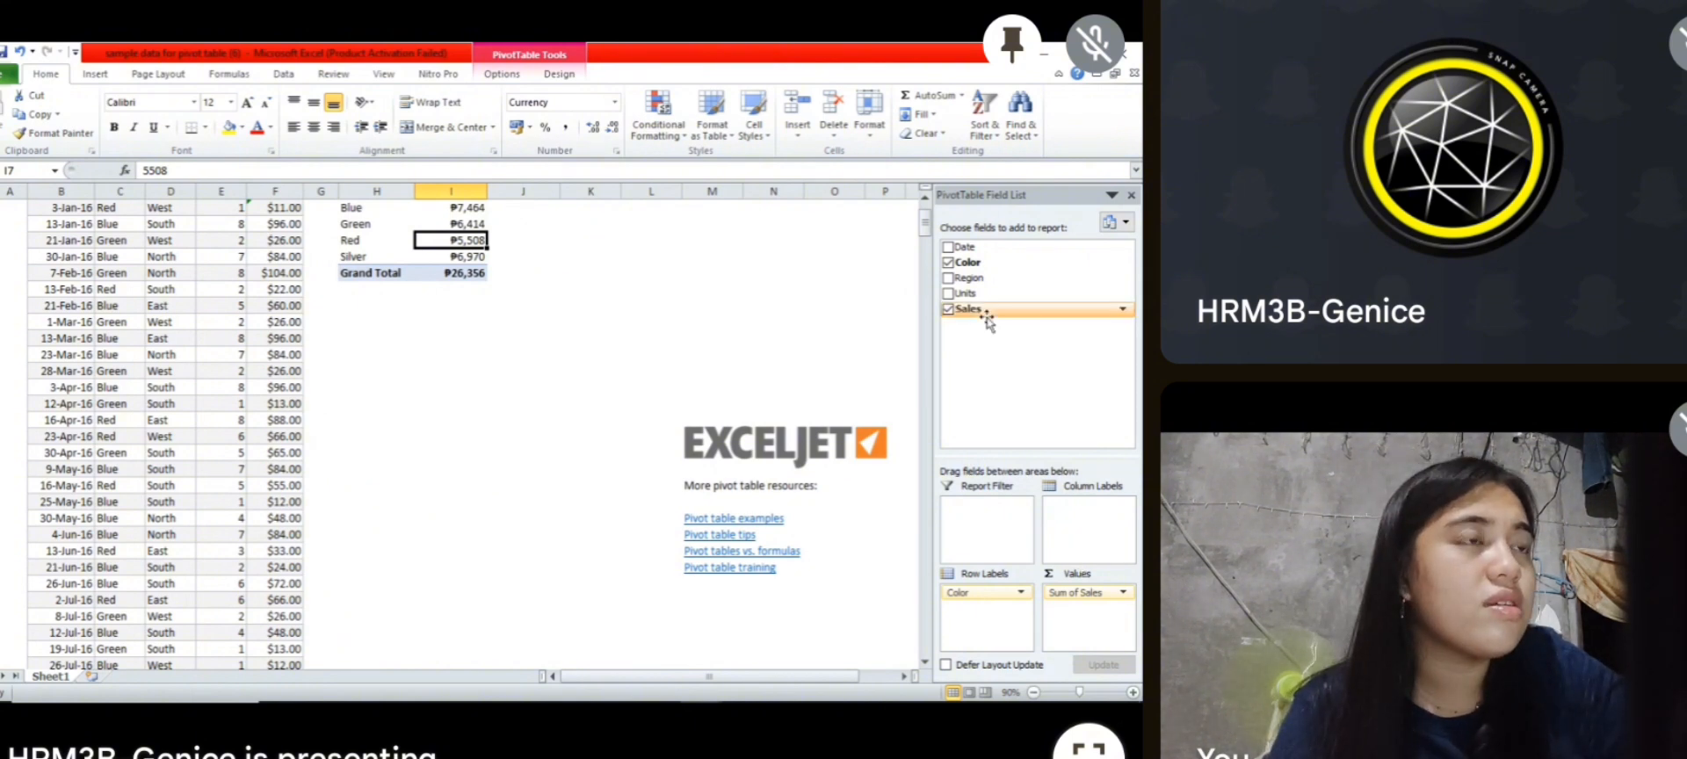
Step: Add the Sales field to the pivot table's values a second time
left_click_drag(982, 312, 1080, 624)
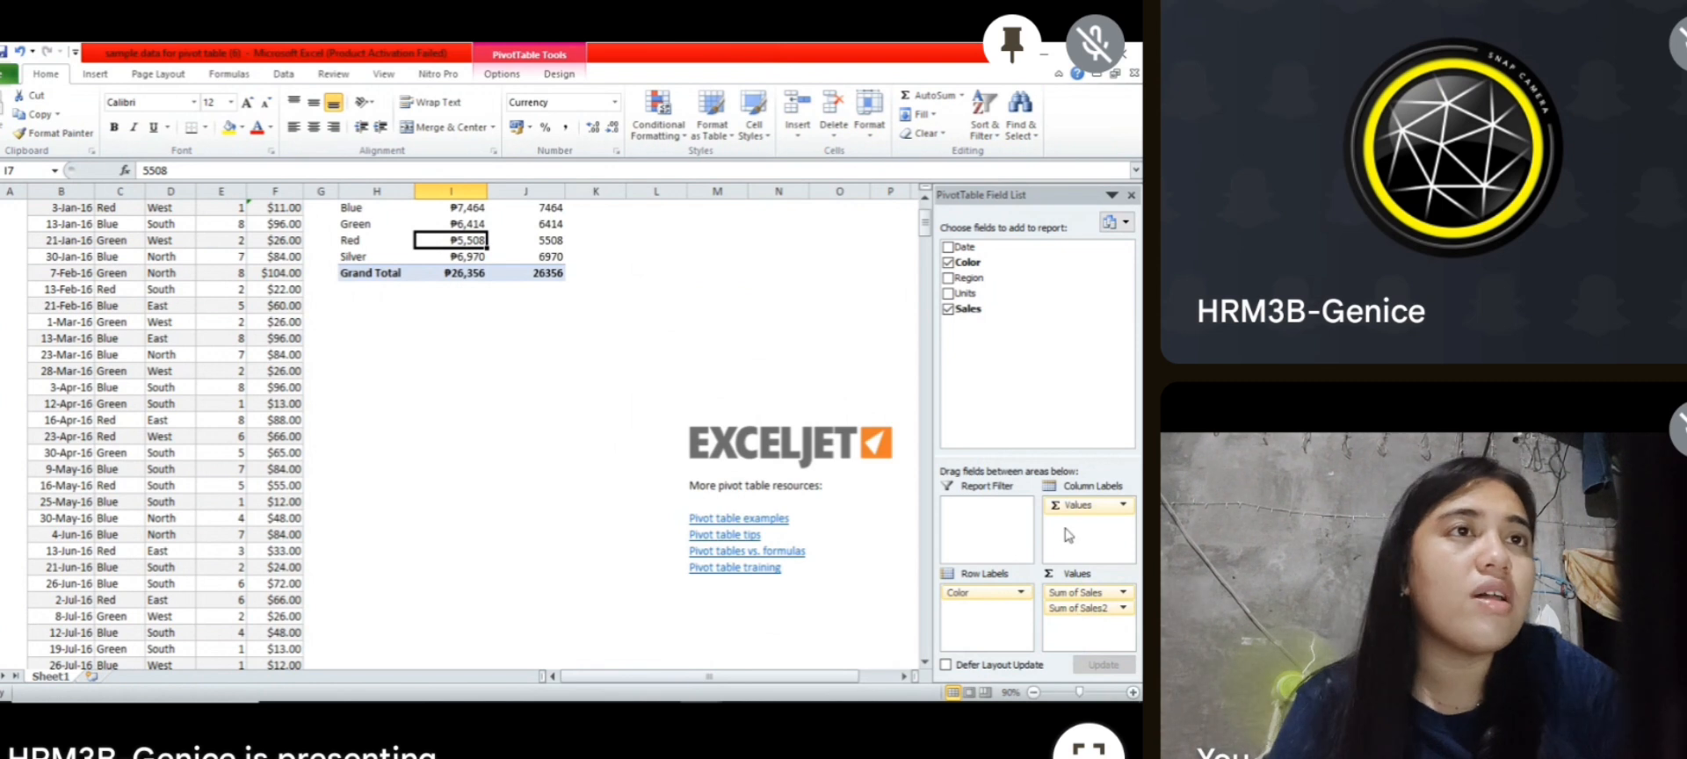
Step: Show the second Sales value field in the pivot table as % of Grand Total
left_click(548, 206)
right_click(548, 206)
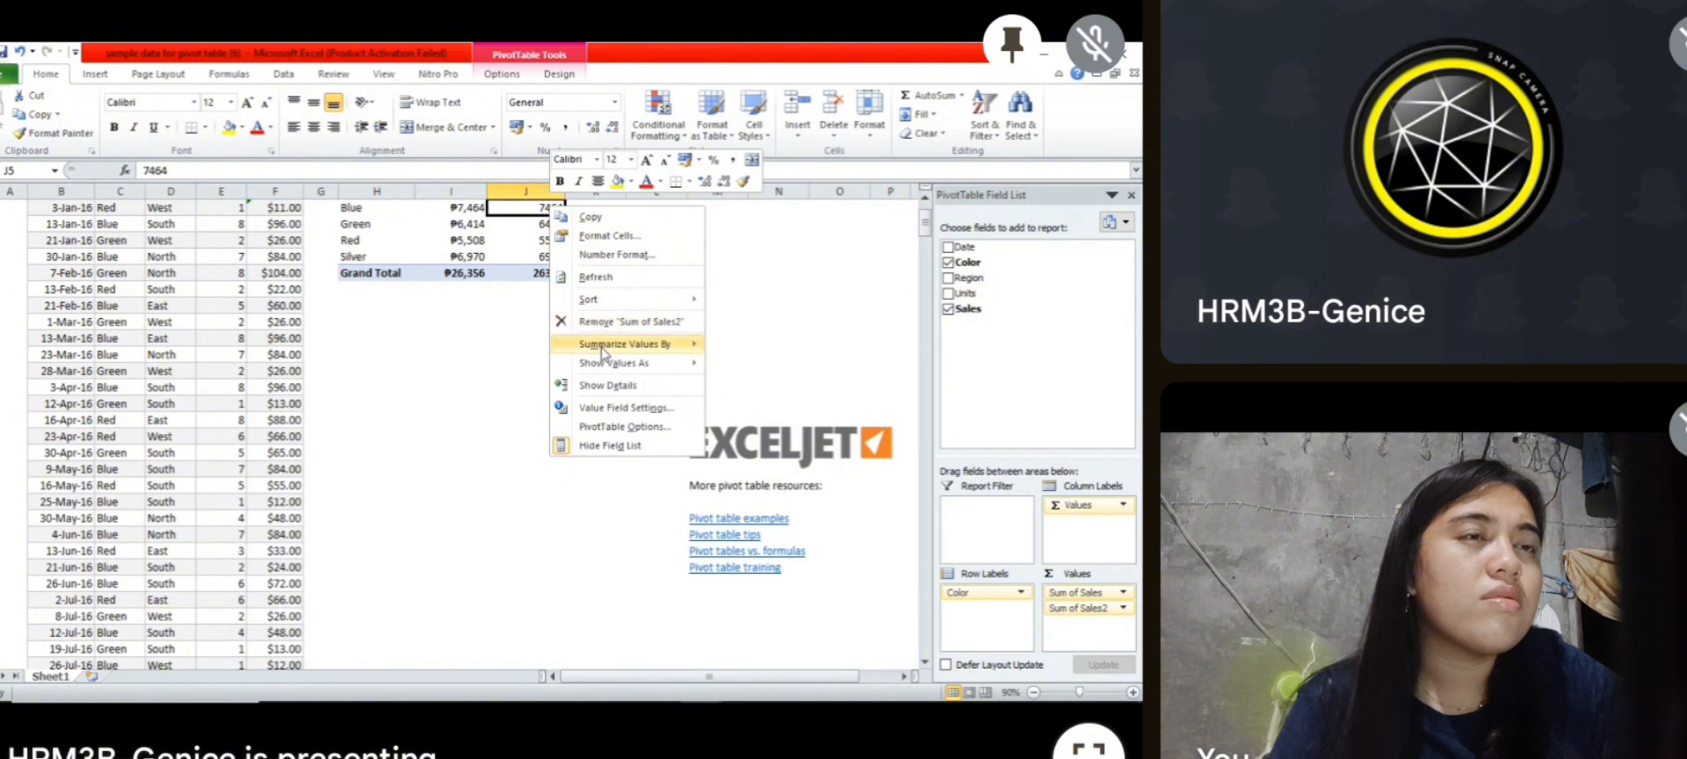
mouse_move(660, 353)
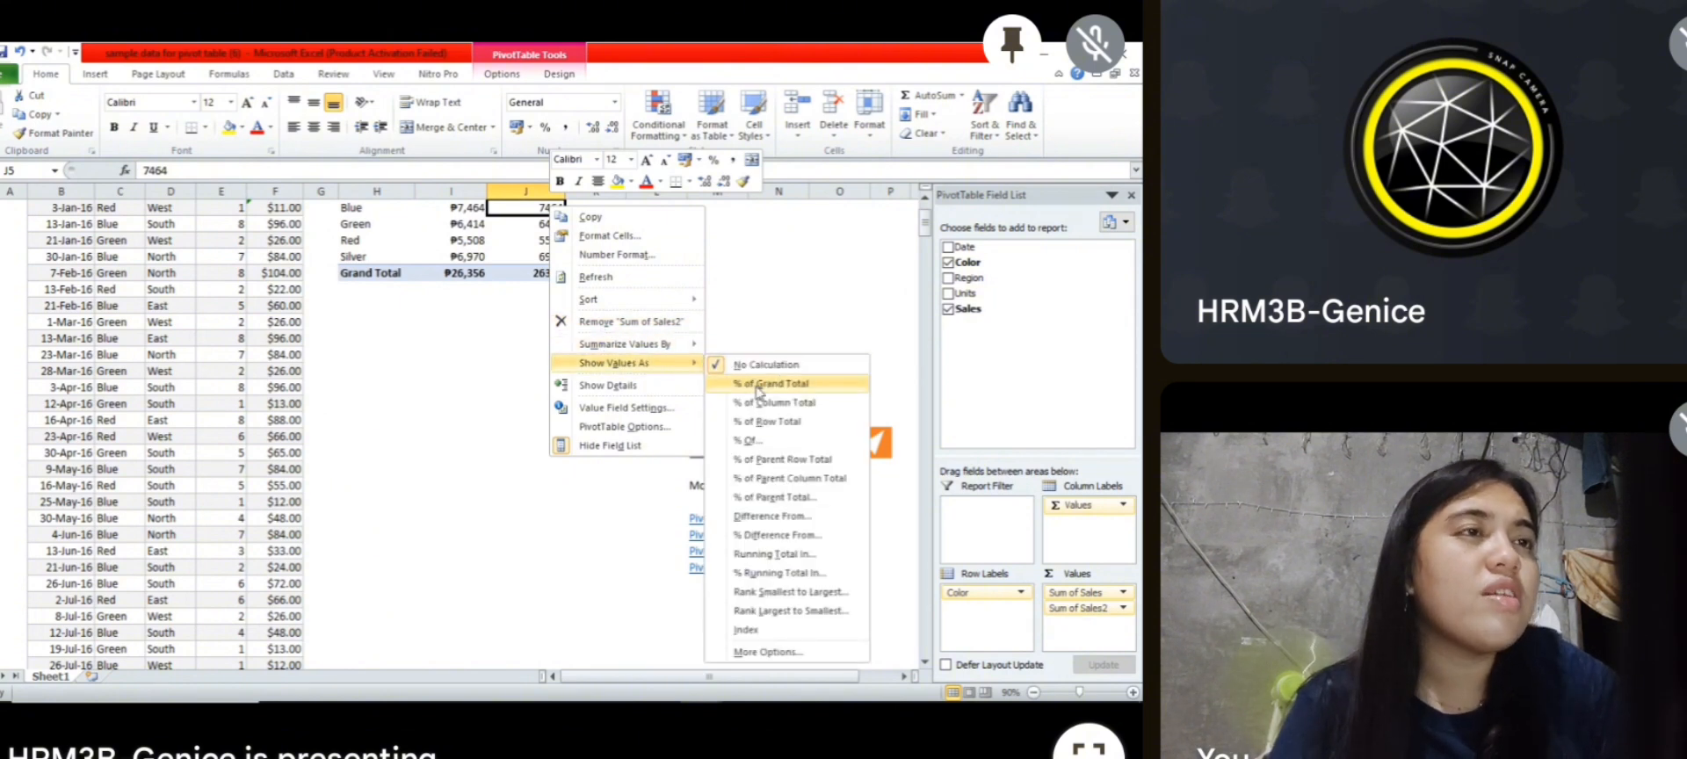
left_click(757, 384)
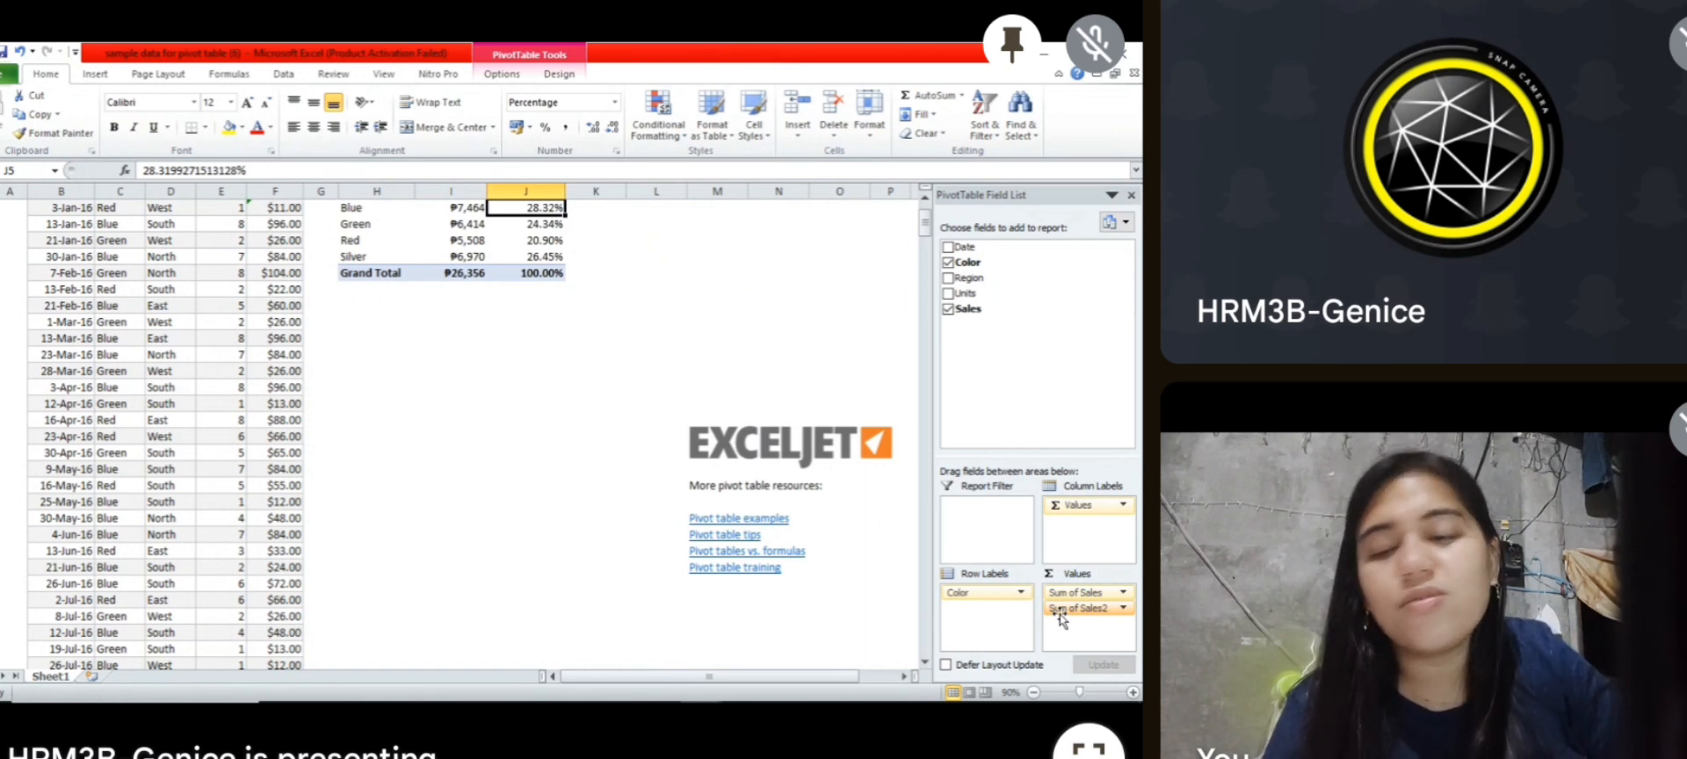
Step: Remove the second Sales value field from the pivot table and add the Date field as column labels
left_click(1125, 608)
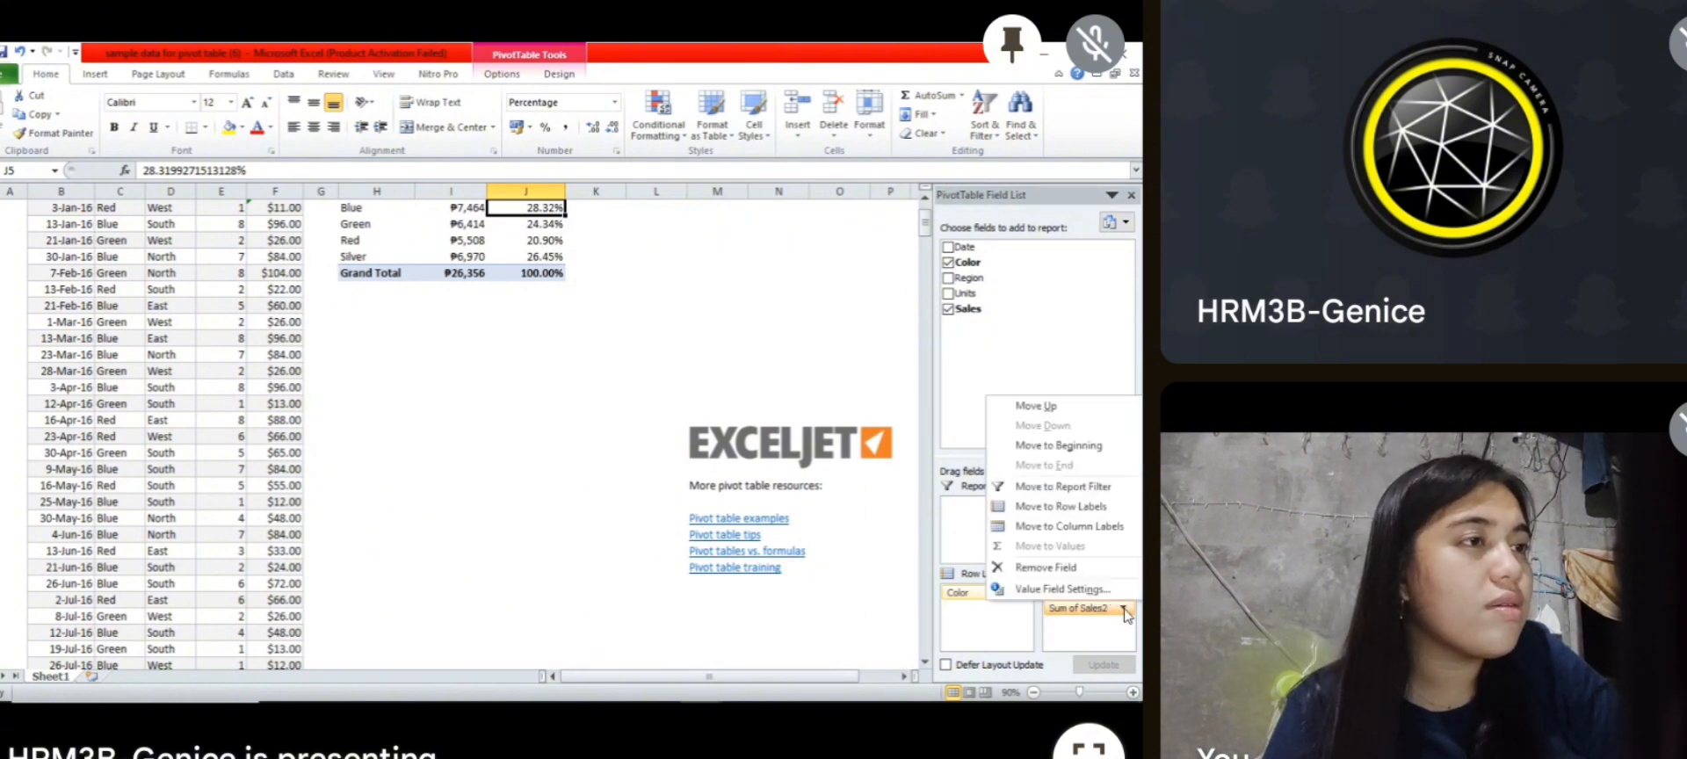
left_click(1091, 571)
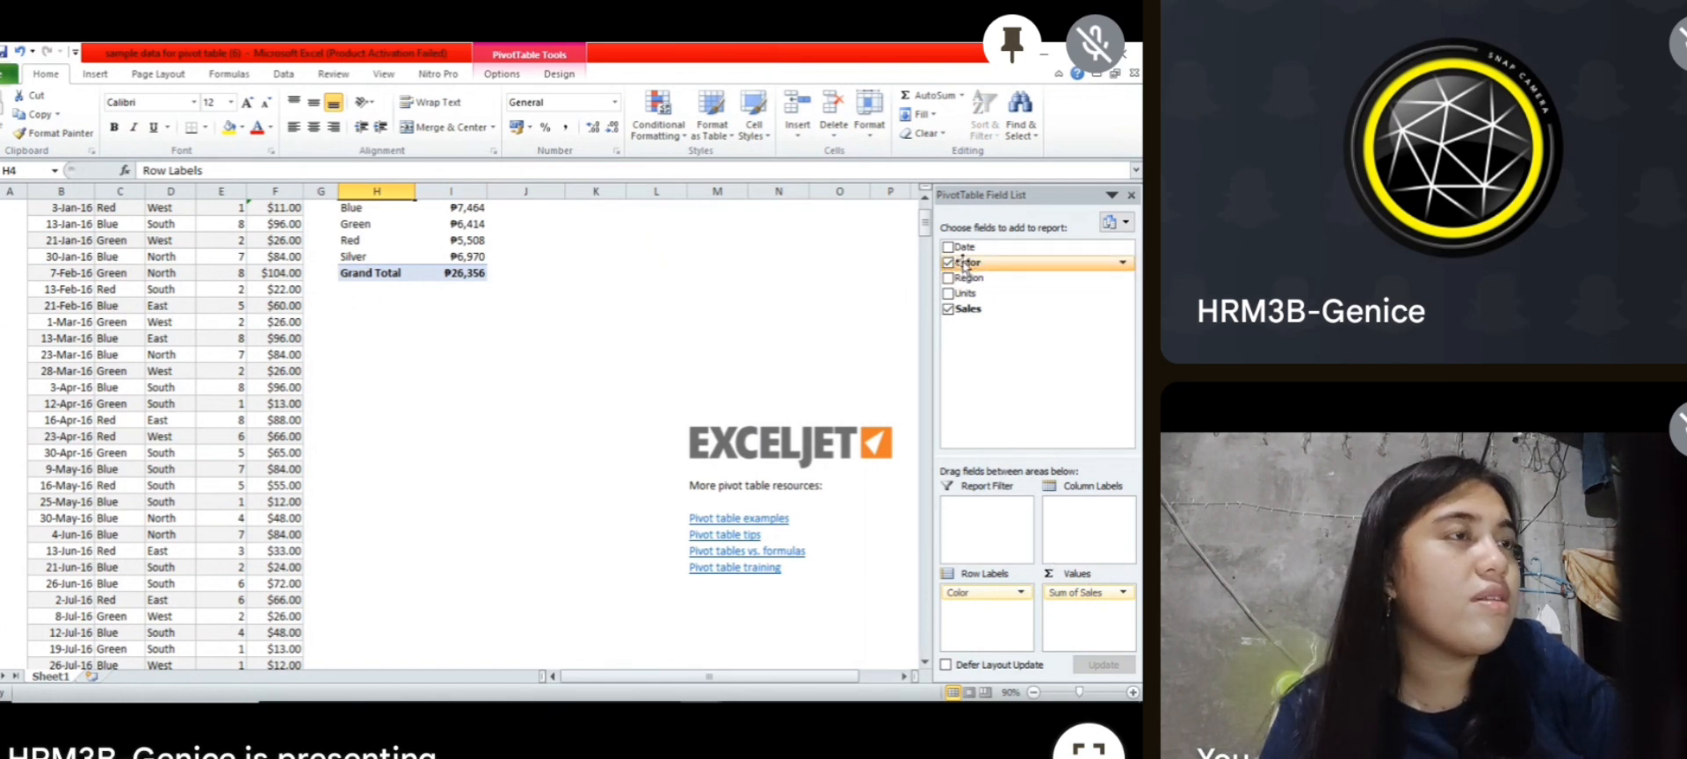
left_click_drag(963, 252, 1070, 543)
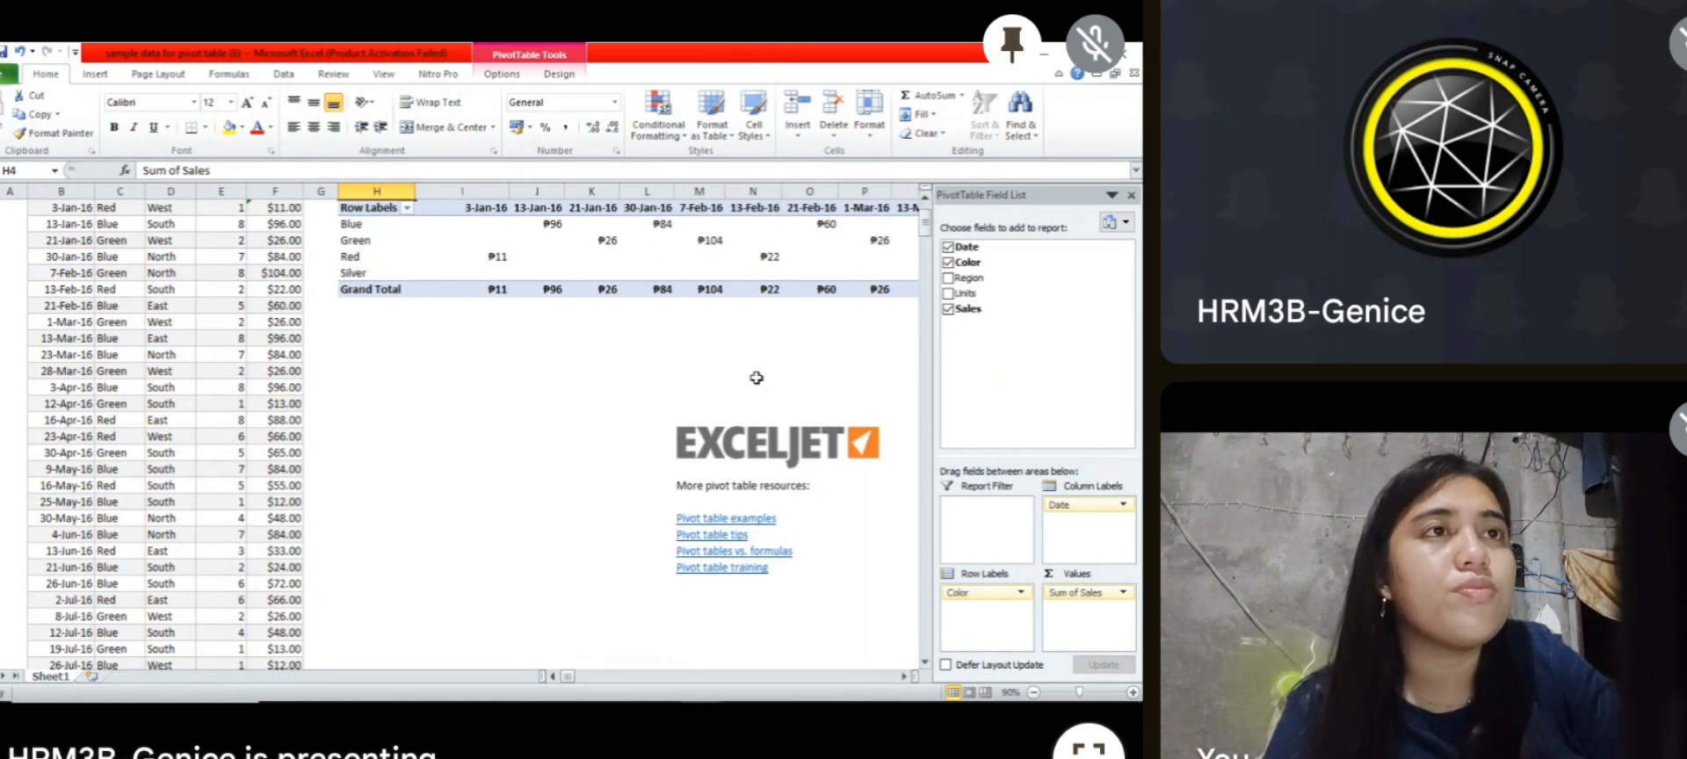
Step: Group the pivot table's date column labels by Years only, without Months
left_click(475, 211)
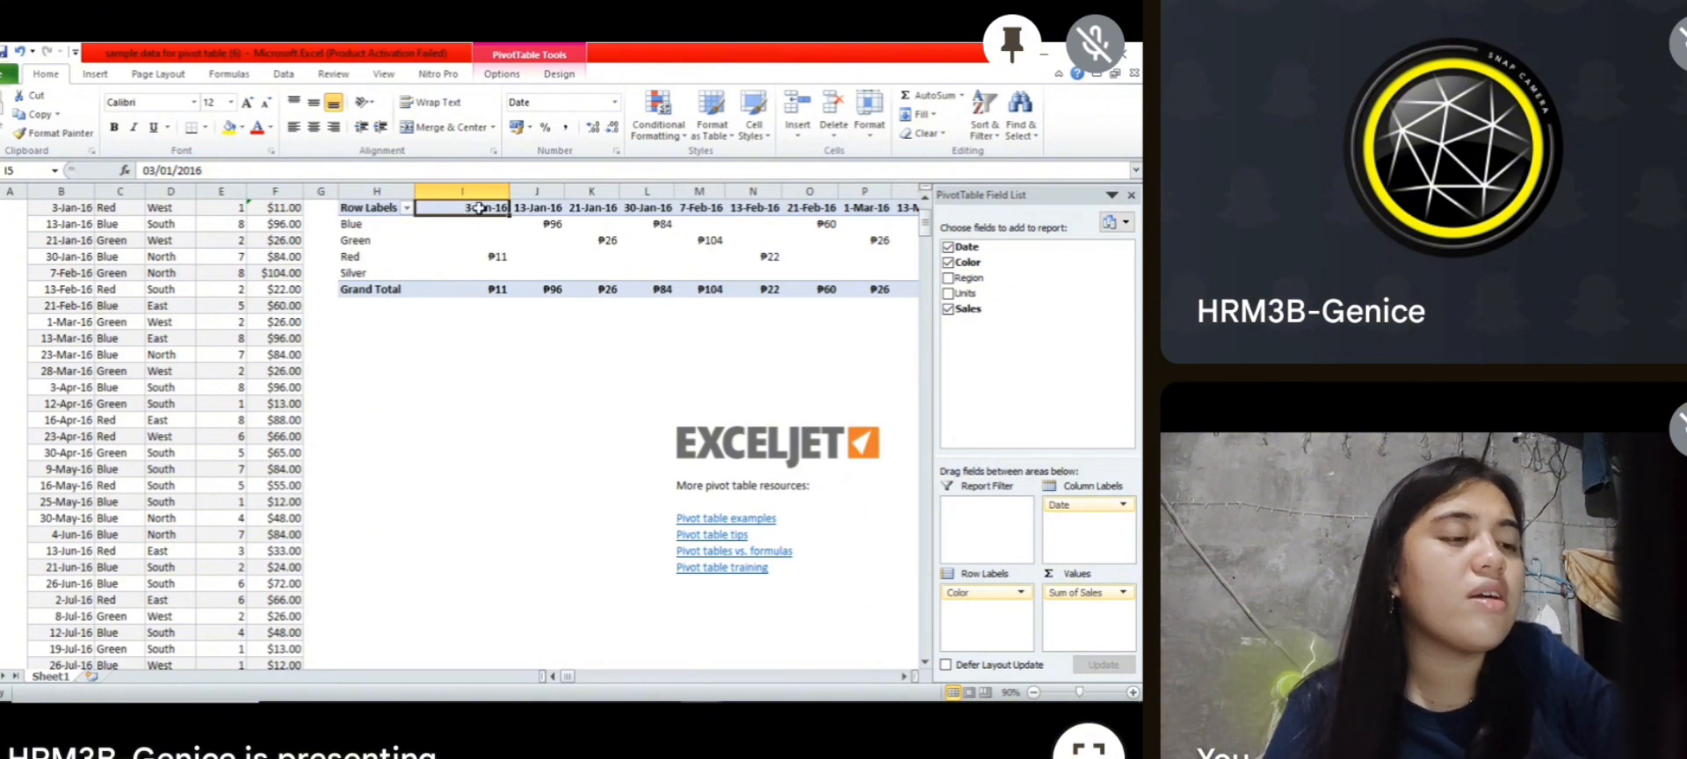
right_click(477, 207)
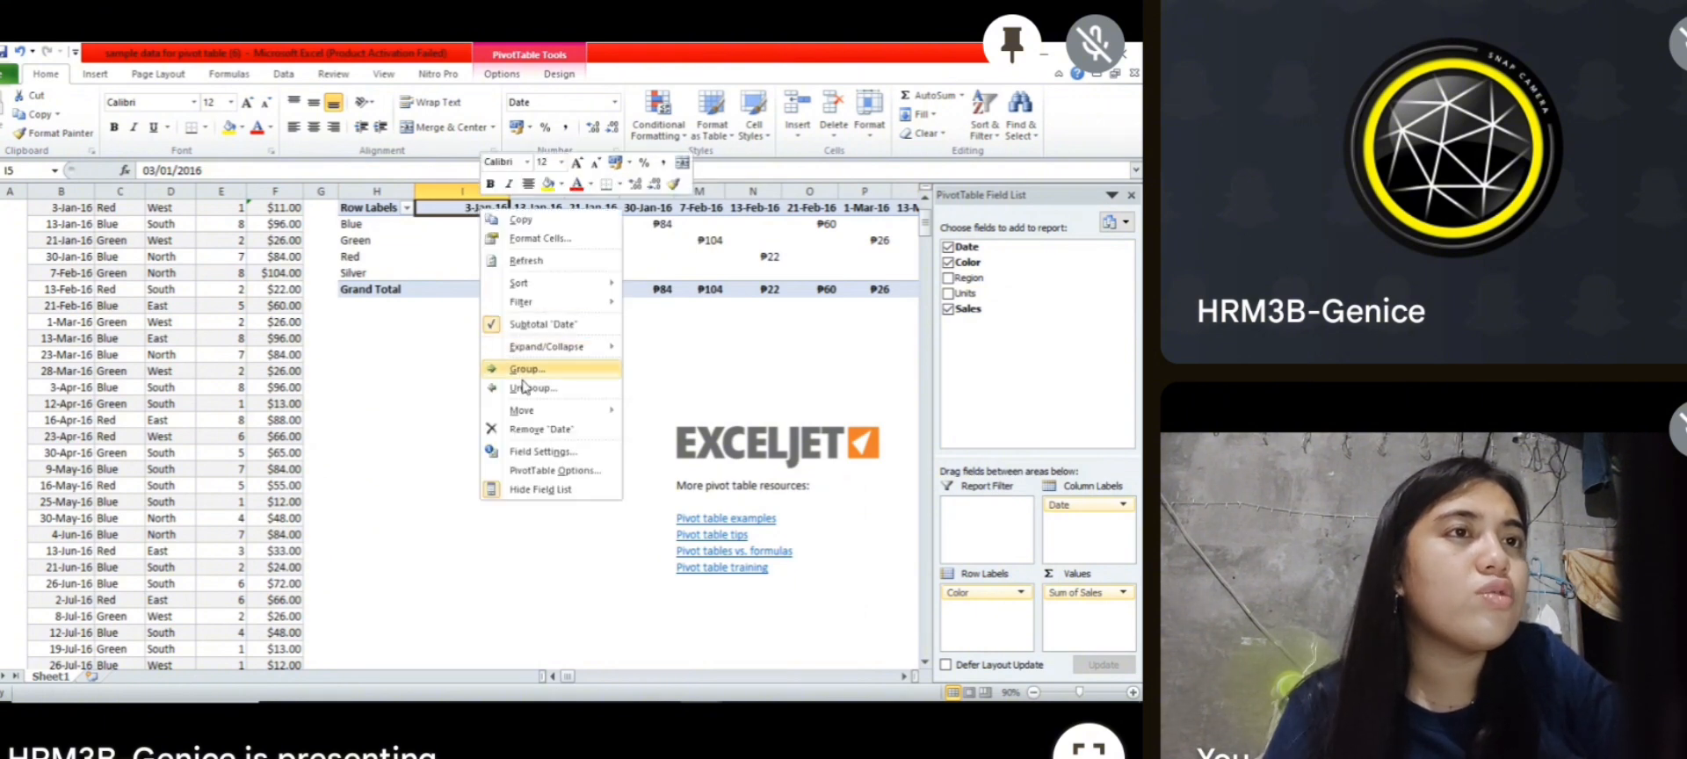
left_click(526, 367)
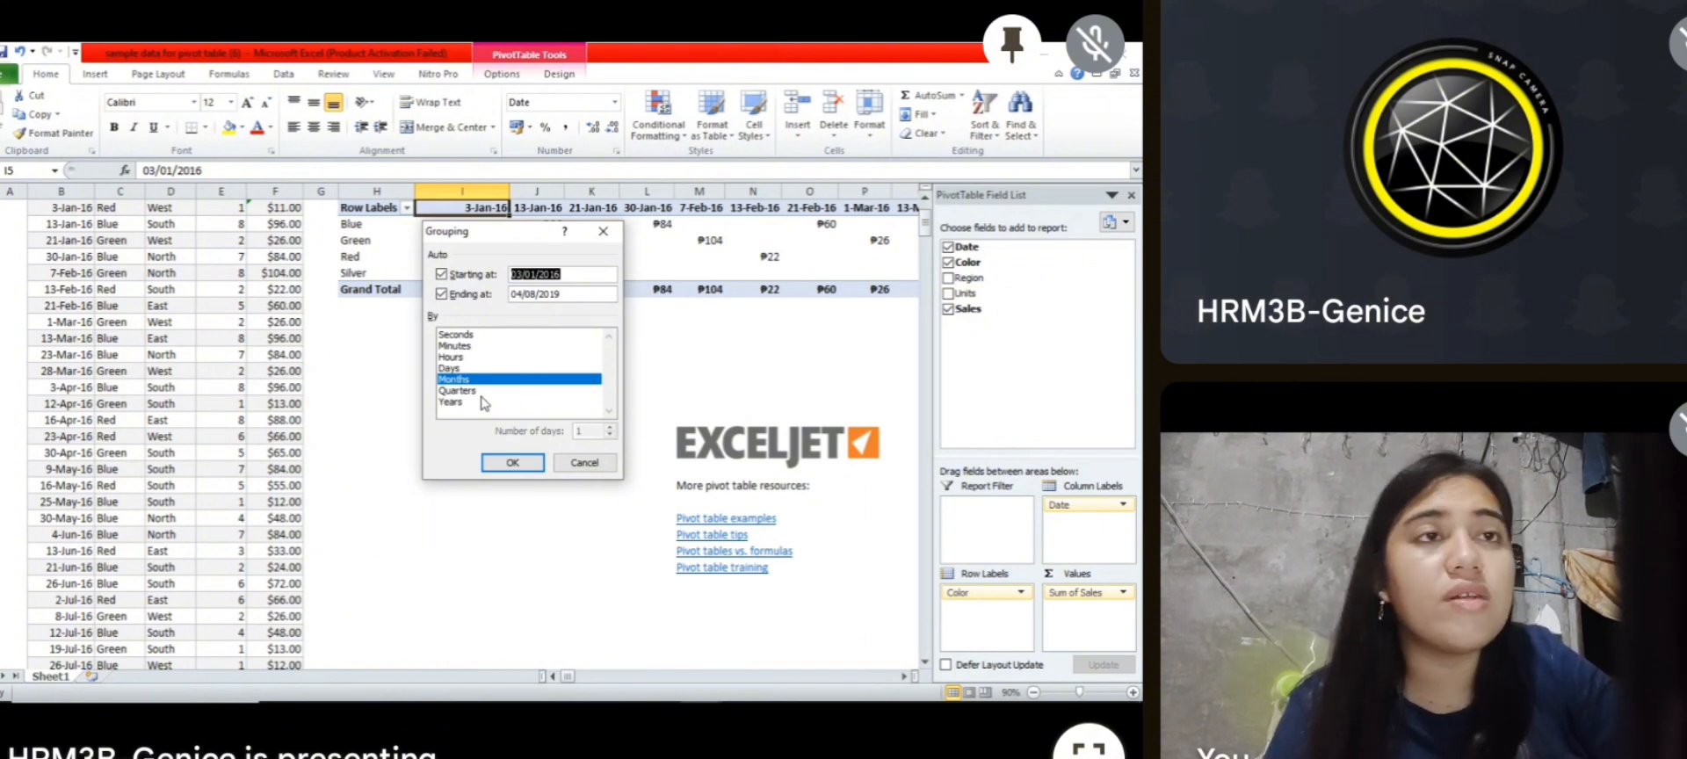
left_click(444, 402)
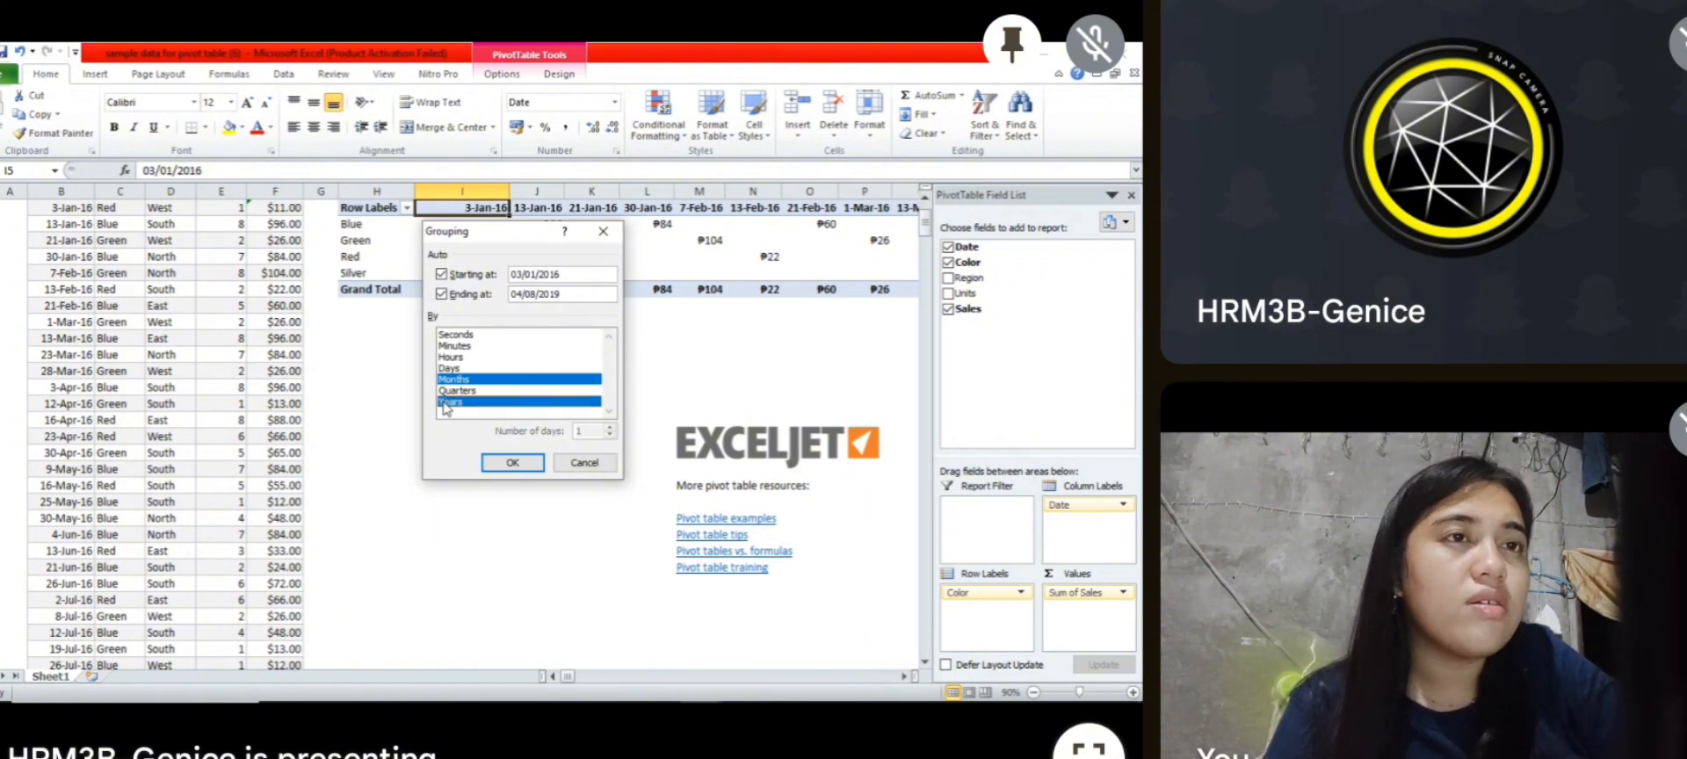
left_click(451, 381)
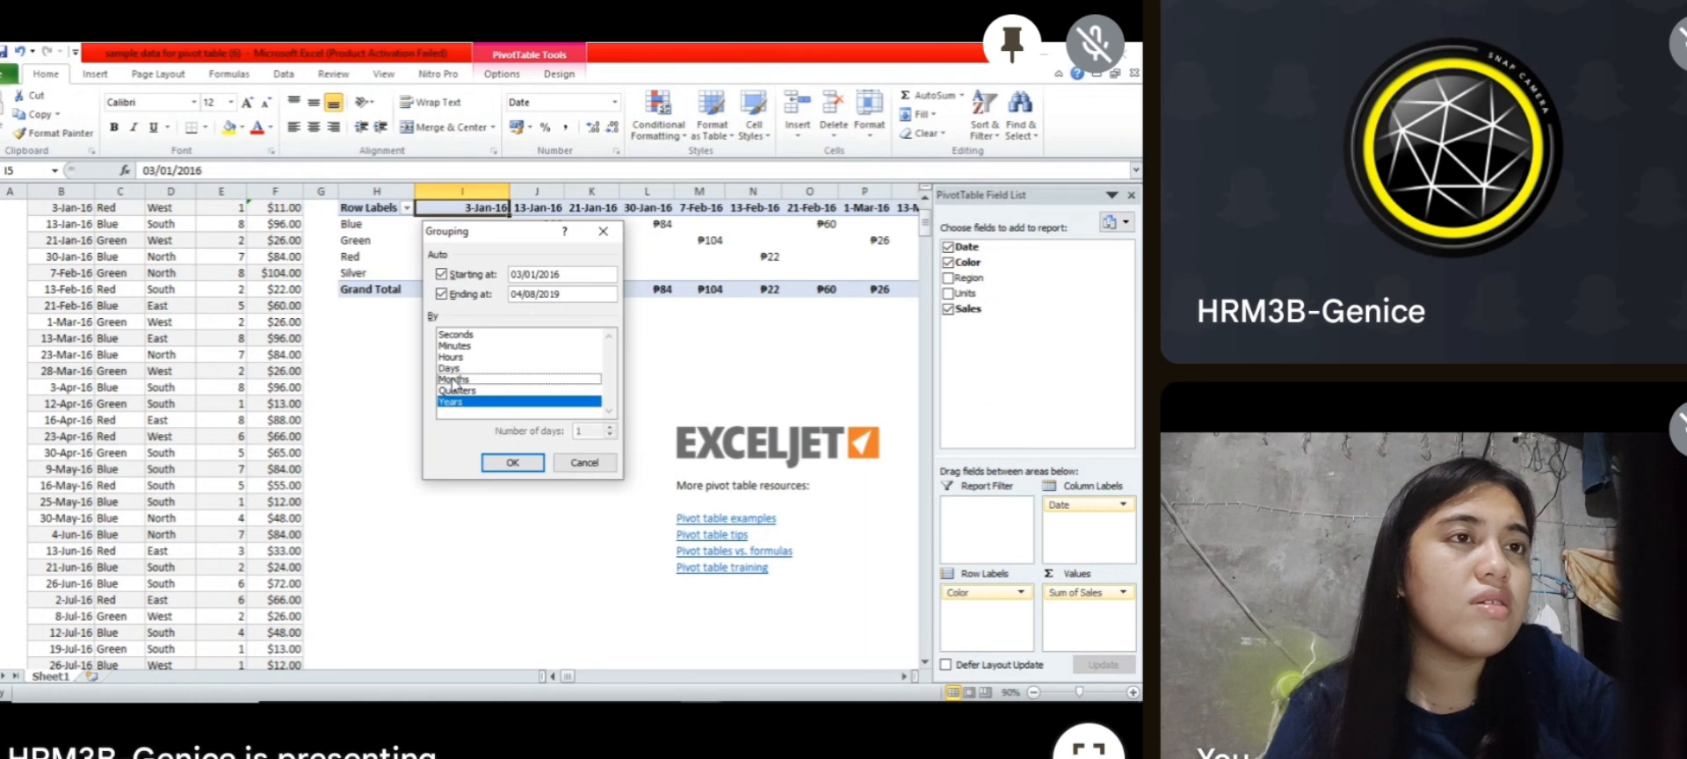
left_click(507, 466)
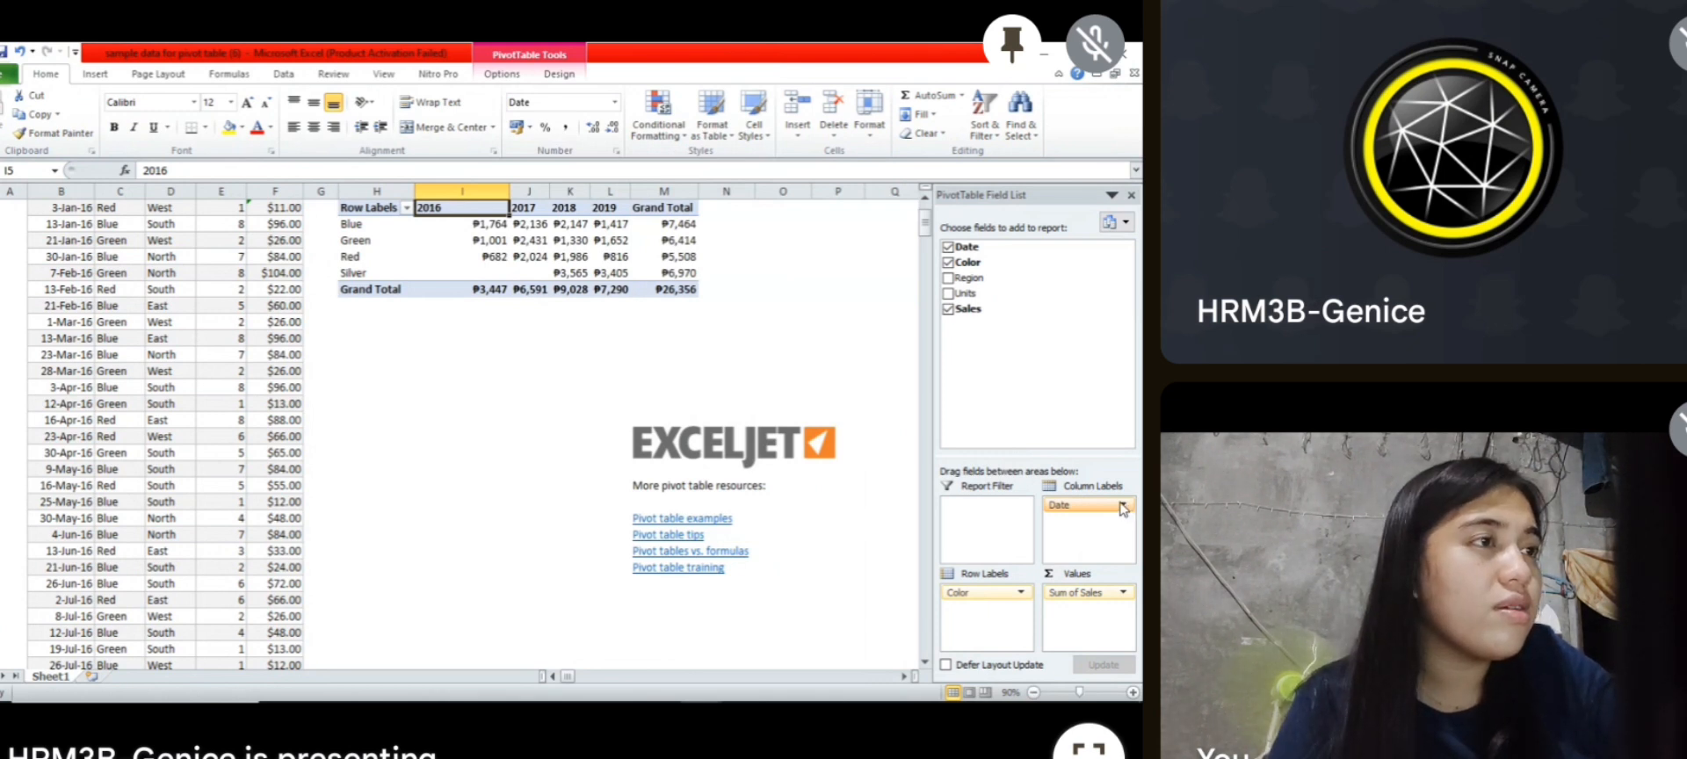
Step: Replace Date with Region as the pivot table's column field, and swap Region and Color so Region is in rows and Color in columns
left_click_drag(1126, 507, 1043, 305)
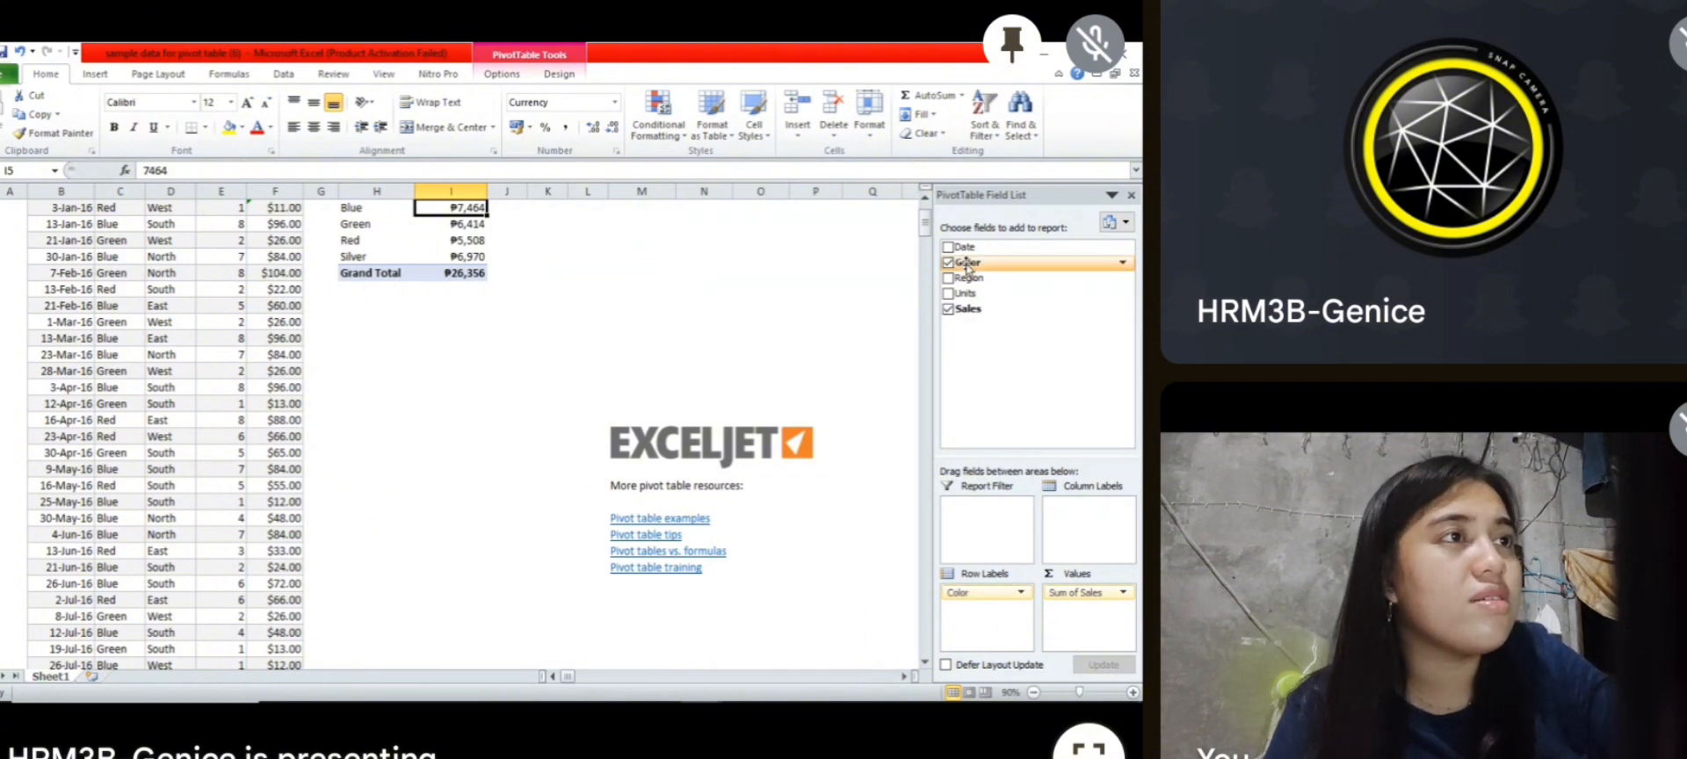
left_click_drag(968, 281, 1077, 514)
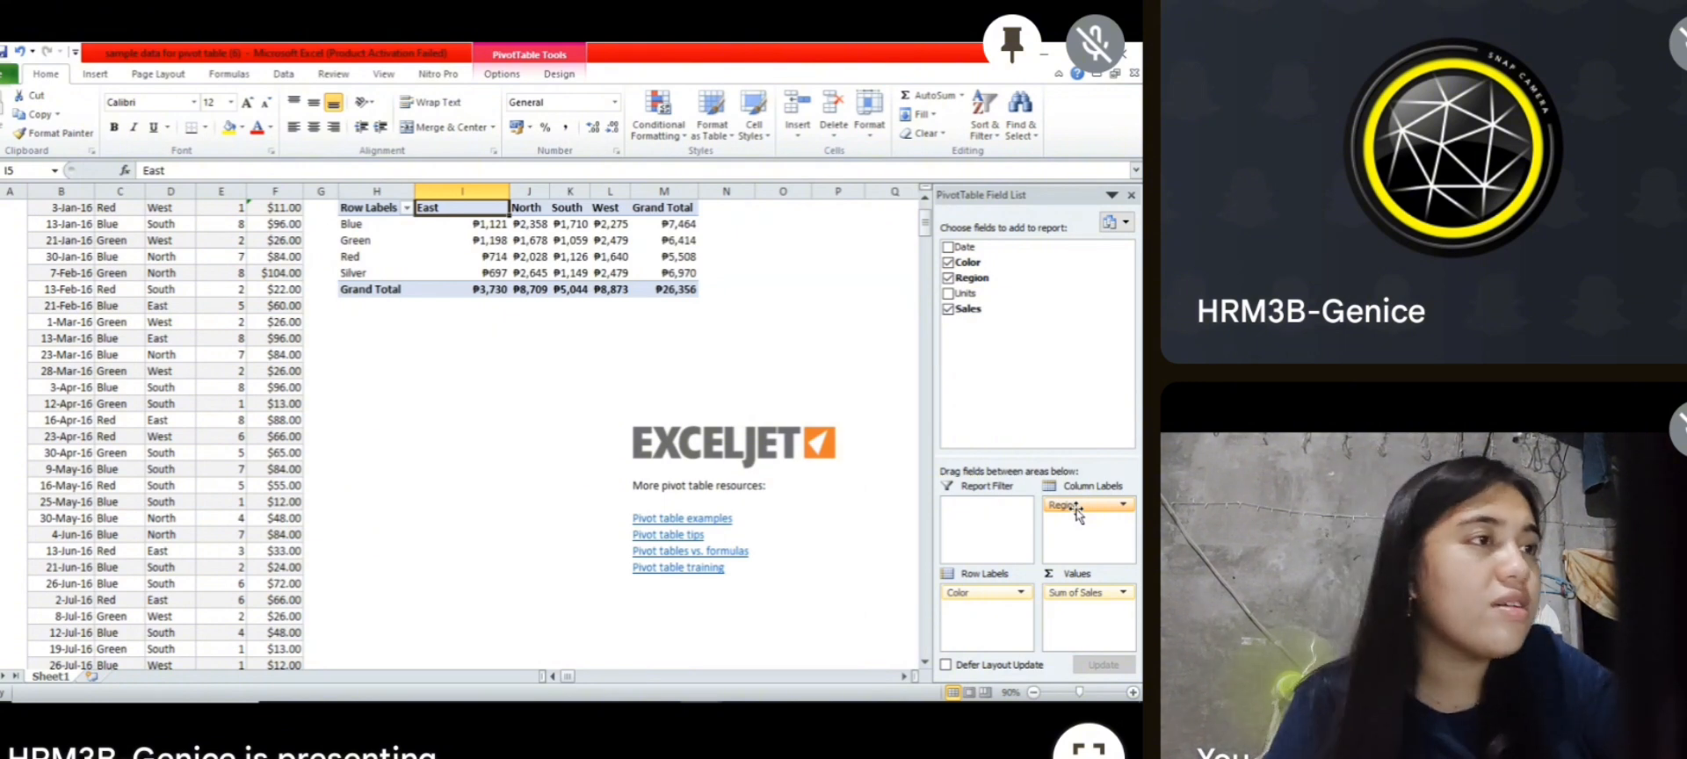
mouse_move(1076, 510)
left_mouse_down()
mouse_move(1055, 576)
mouse_move(989, 607)
mouse_move(1079, 507)
left_mouse_up()
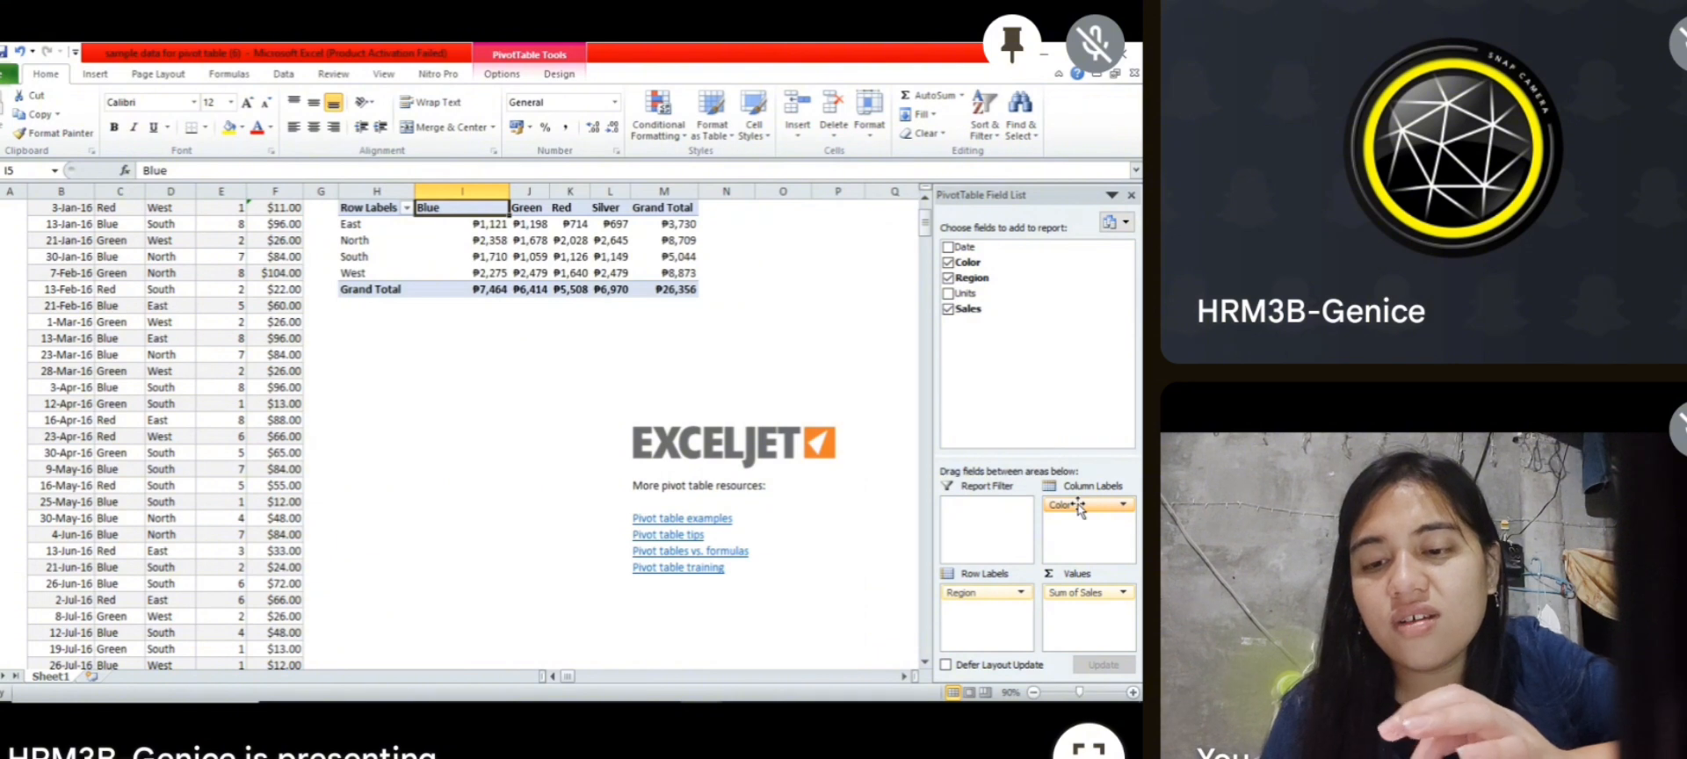